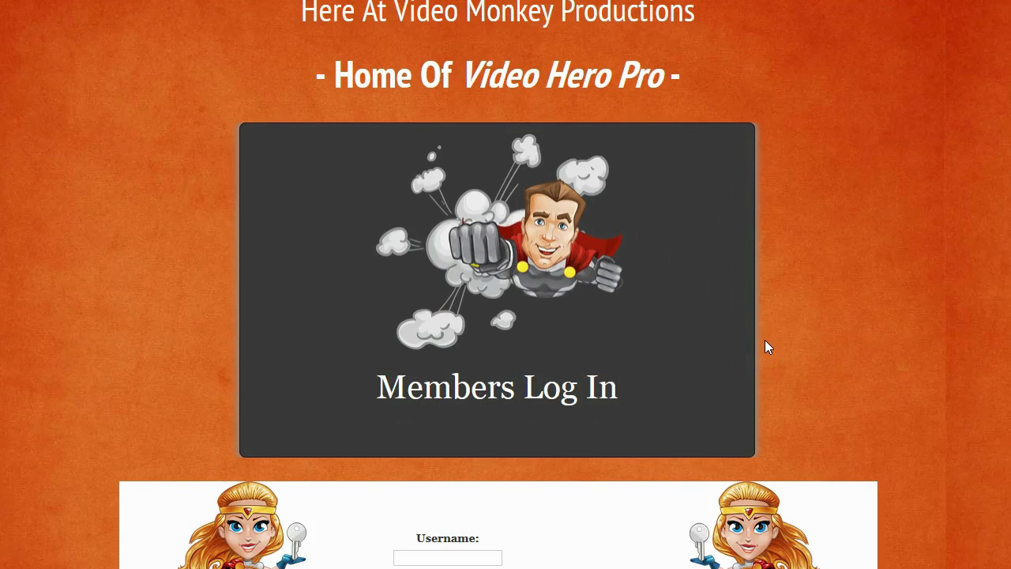
Request a password reset from the Video Hero Pro log-in page
scroll(765, 347, down, 5)
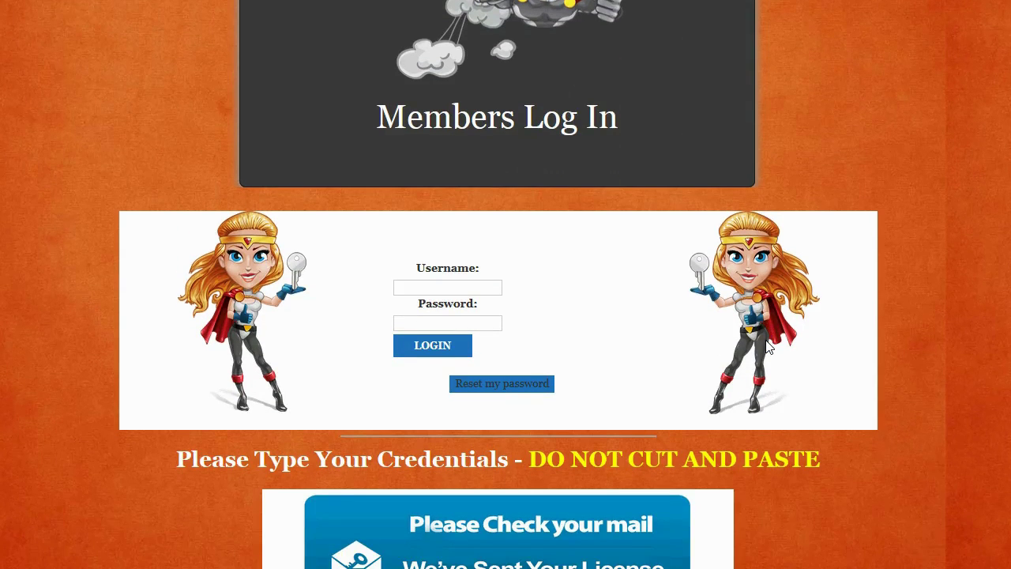
scroll(768, 347, down, 6)
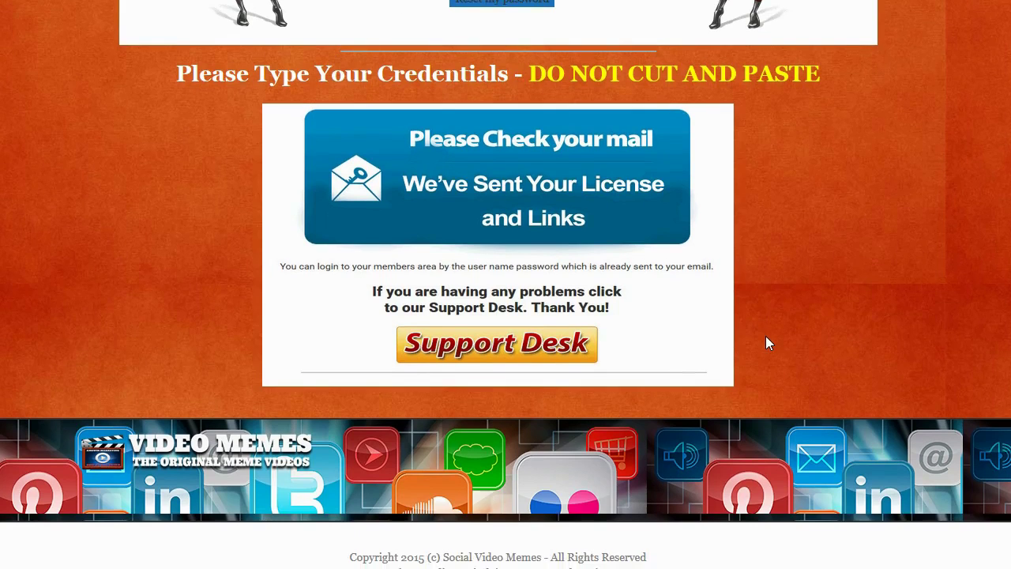
scroll(766, 335, up, 6)
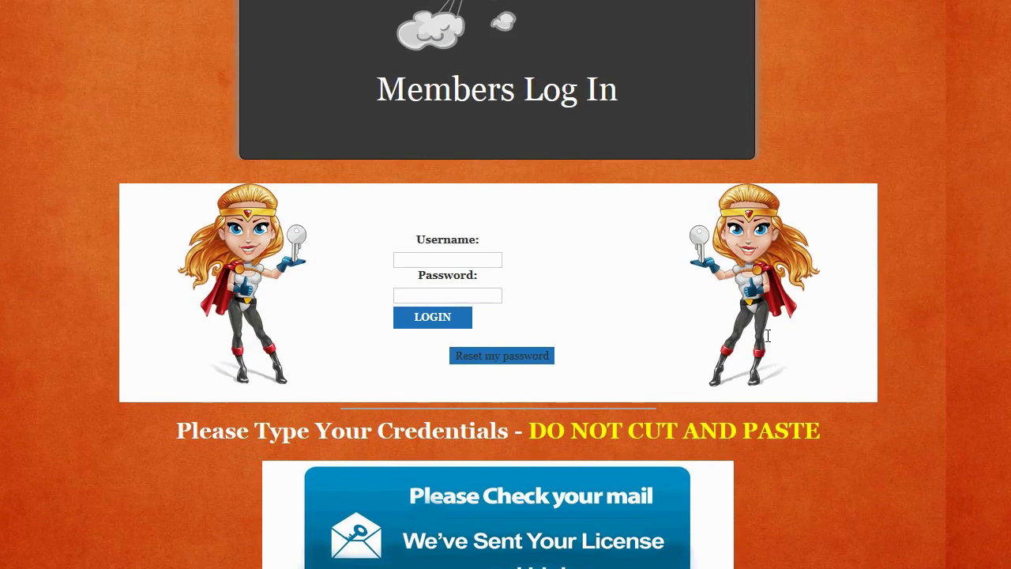
click(766, 324)
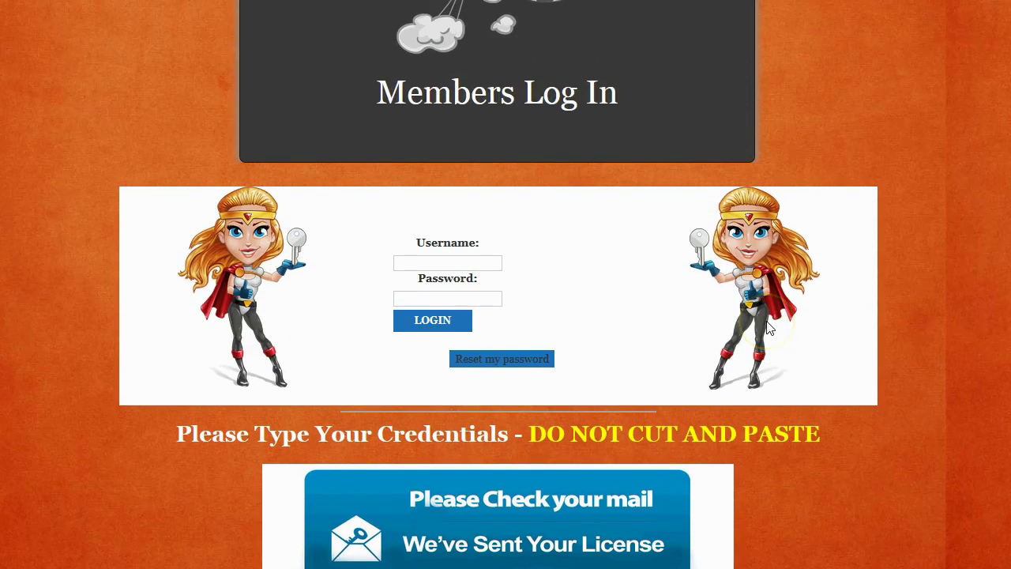
scroll(767, 327, up, 1)
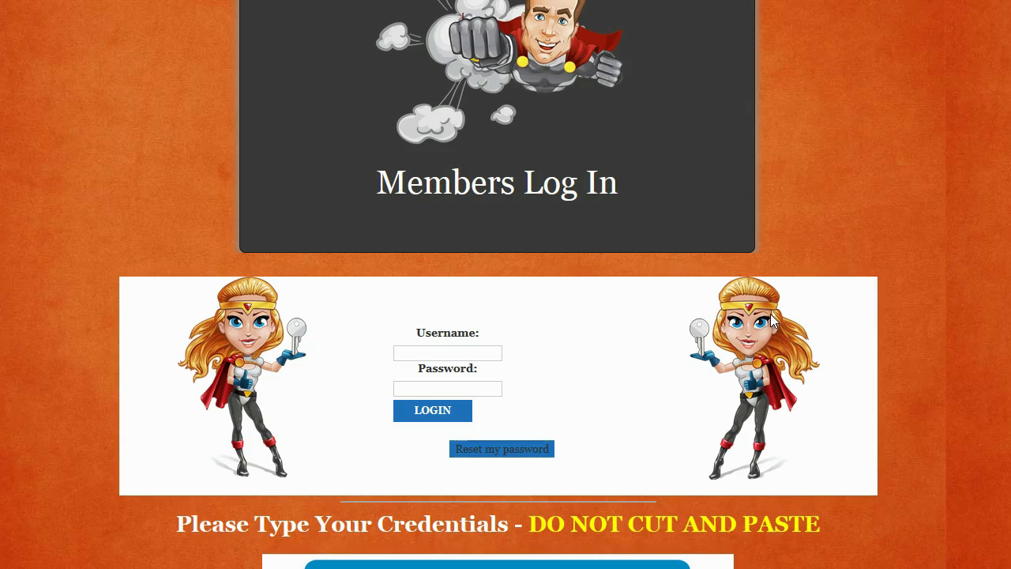
scroll(773, 320, down, 1)
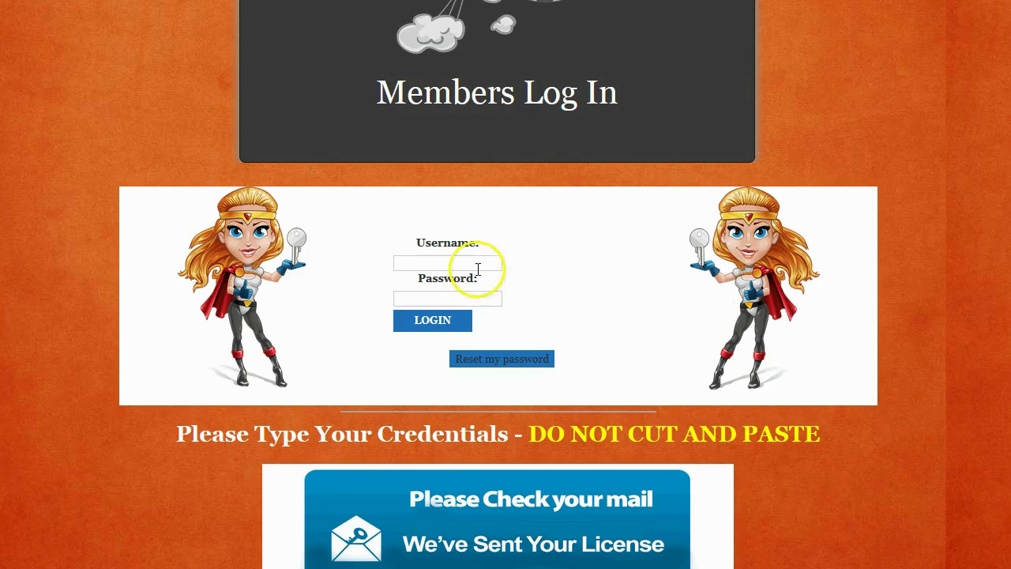
click(505, 359)
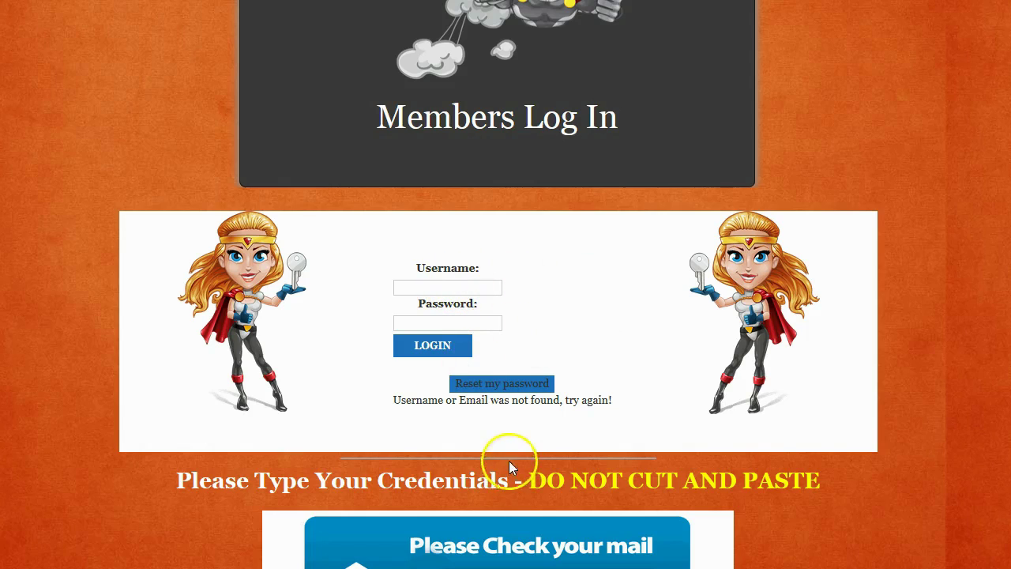
Fill in the saved username from autocomplete and request the password reset again
click(452, 288)
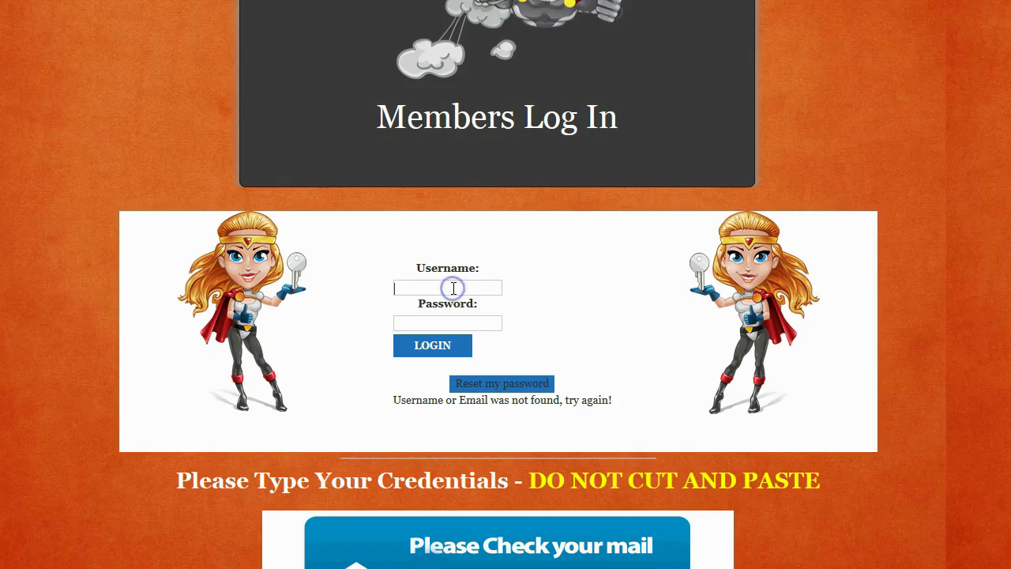
text(ru)
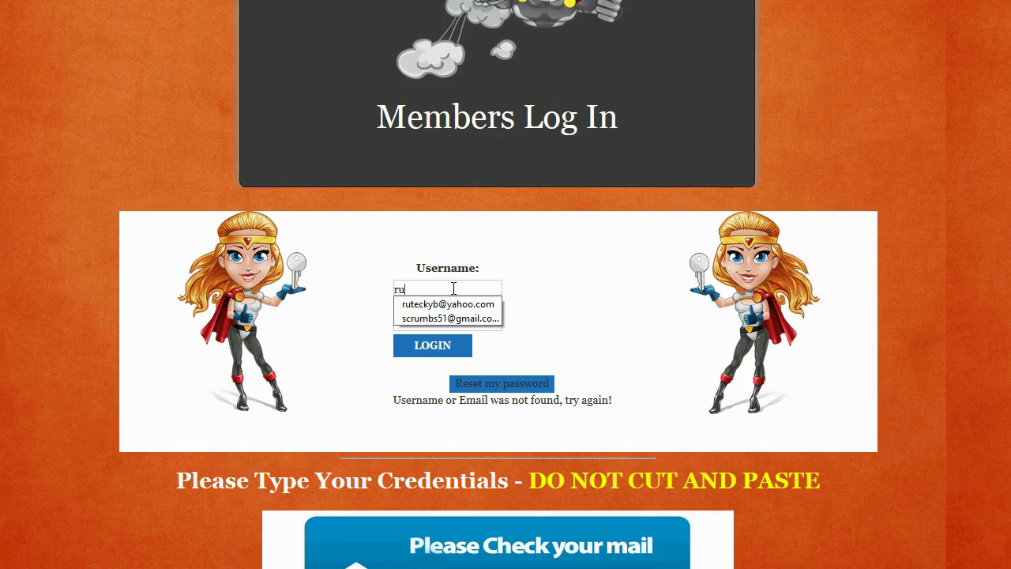
key(Down)
key(Return)
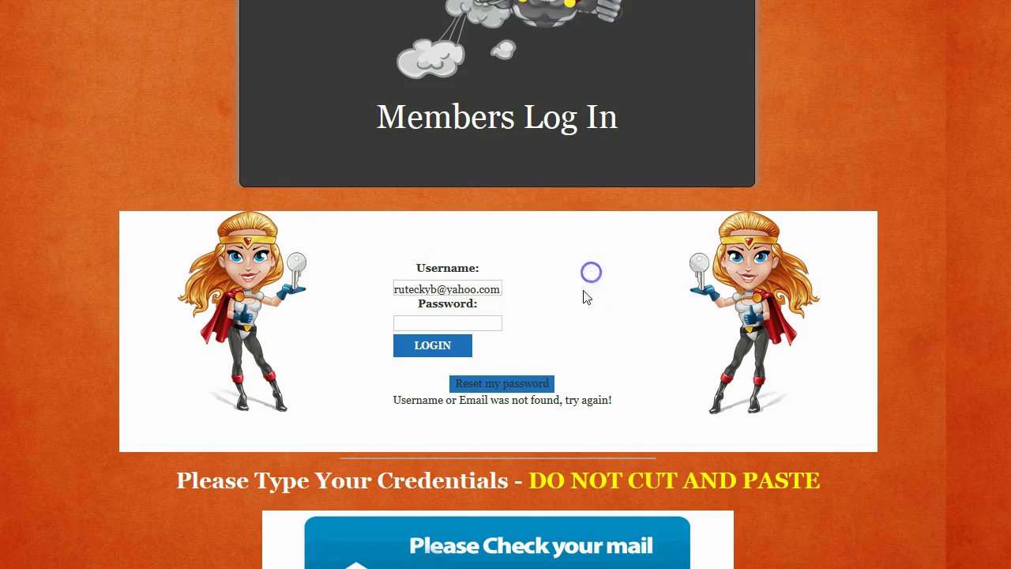
click(514, 390)
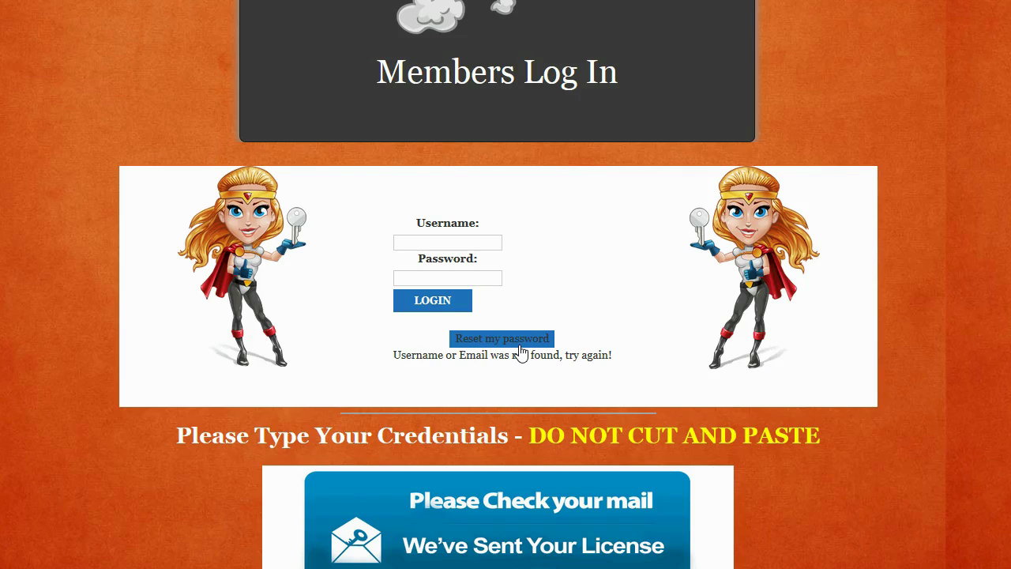
Log in with the remembered username and the account password
click(515, 353)
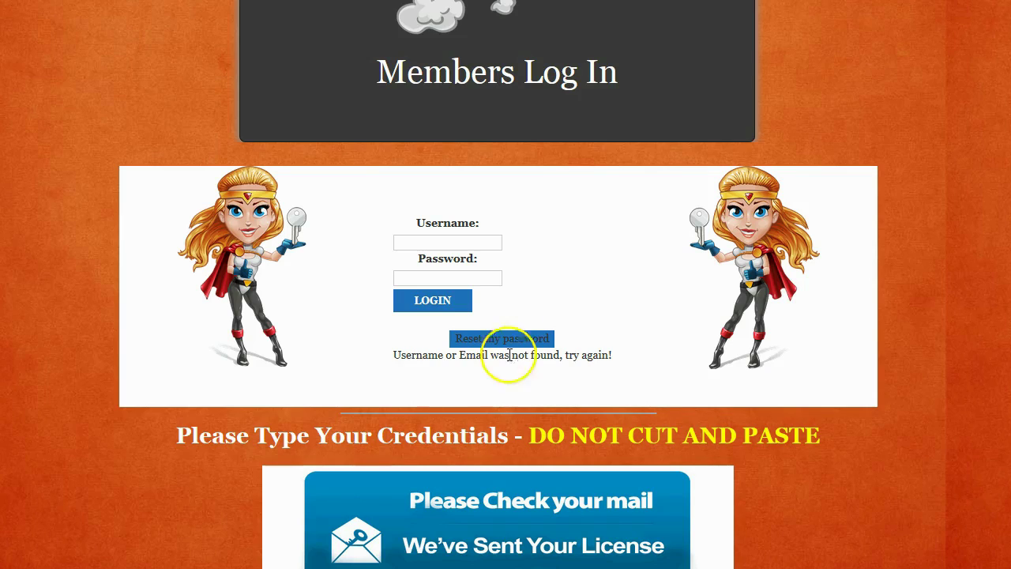
click(447, 244)
text(rute)
click(447, 258)
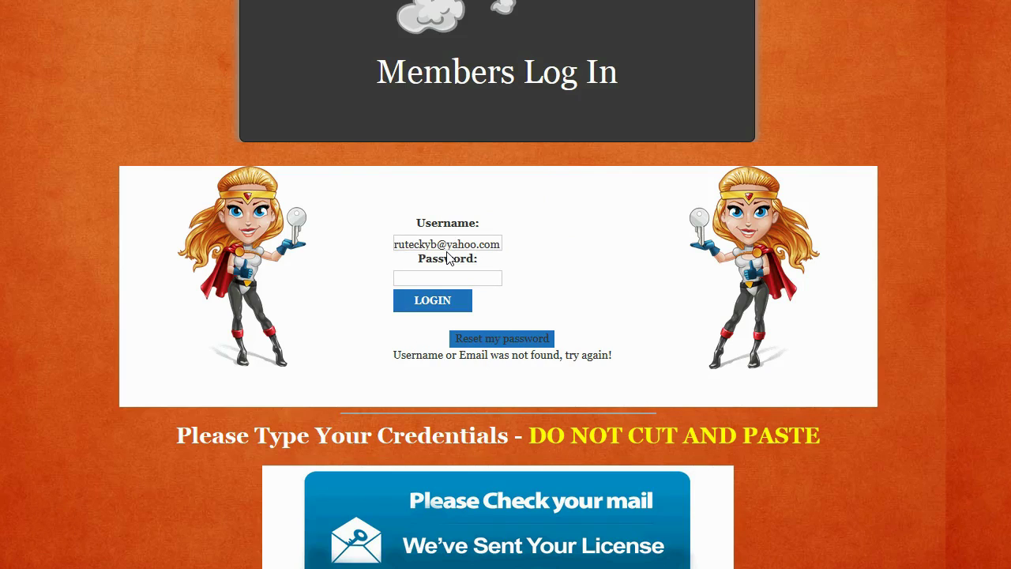
key(Tab)
text(*********)
click(444, 333)
click(440, 298)
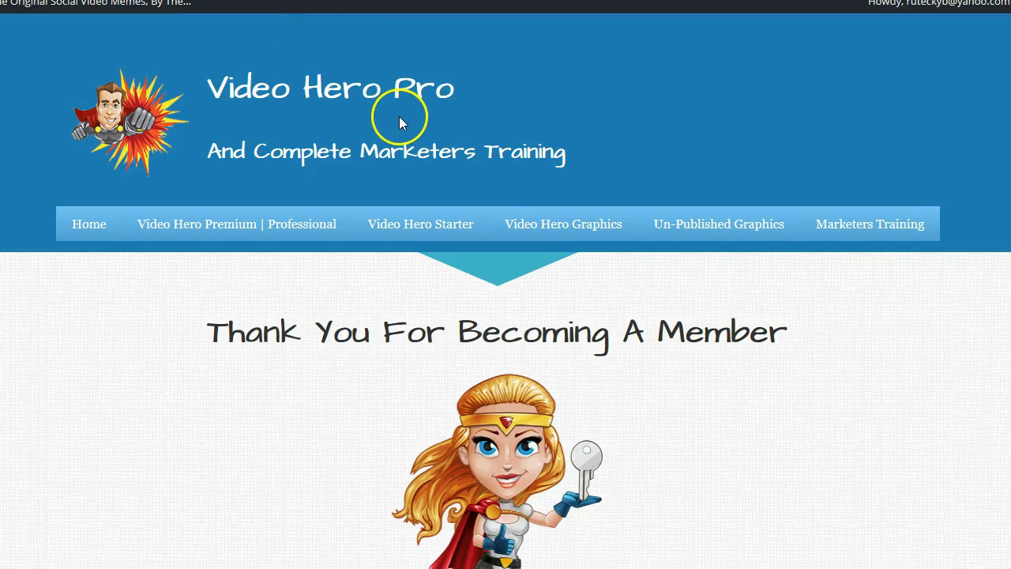
Scroll the memberships page and go to Video Hero Premium | Professional
scroll(401, 120, down, 3)
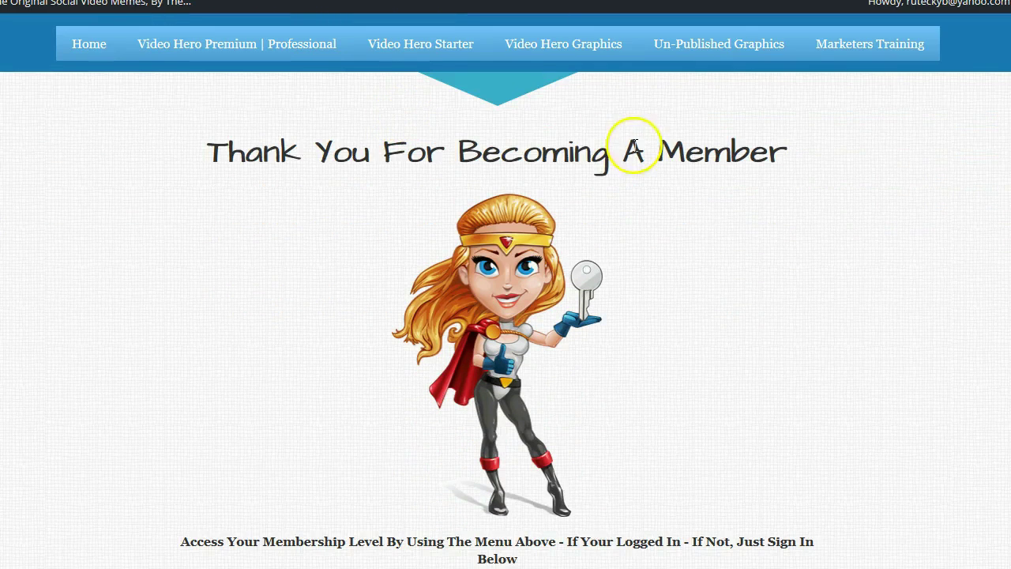
scroll(614, 248, down, 3)
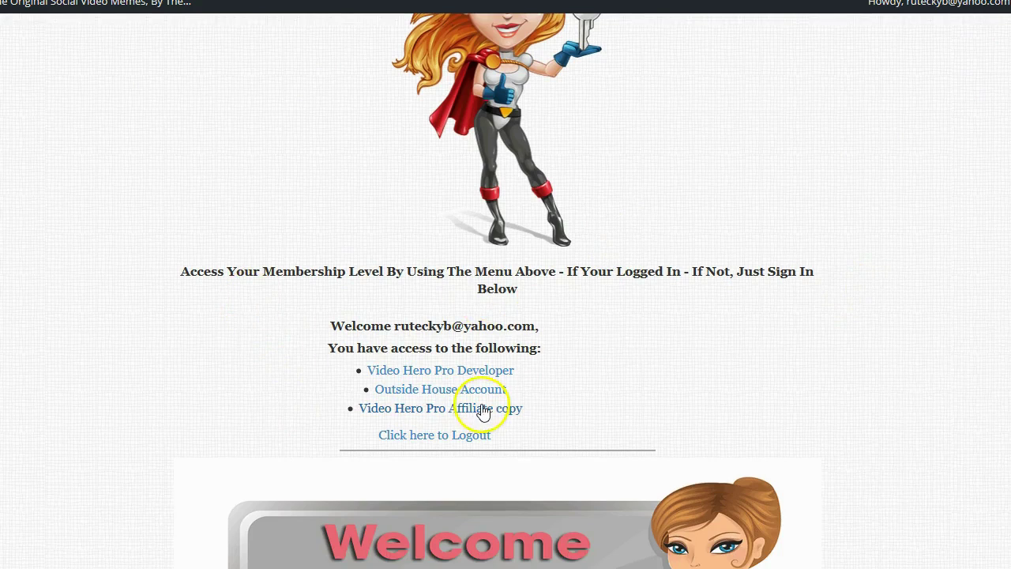
scroll(478, 410, down, 6)
scroll(695, 383, down, 3)
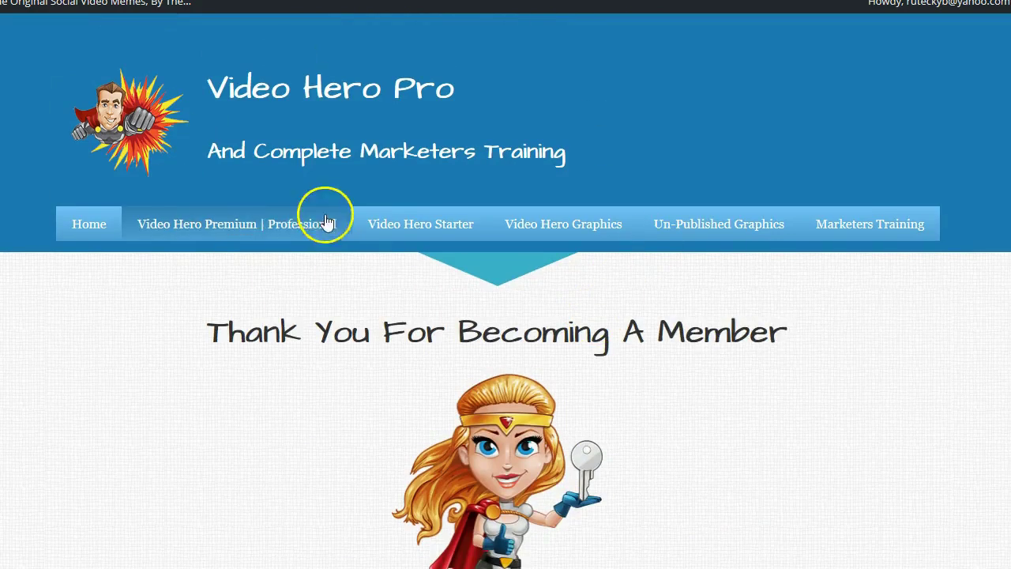
click(219, 236)
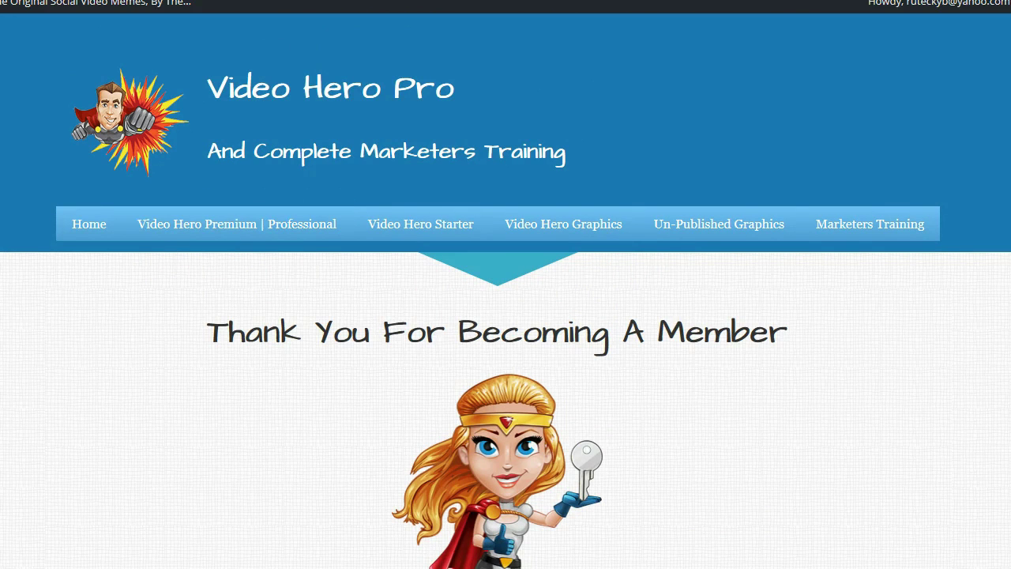
Open the training videos page and browse through it
scroll(411, 310, down, 4)
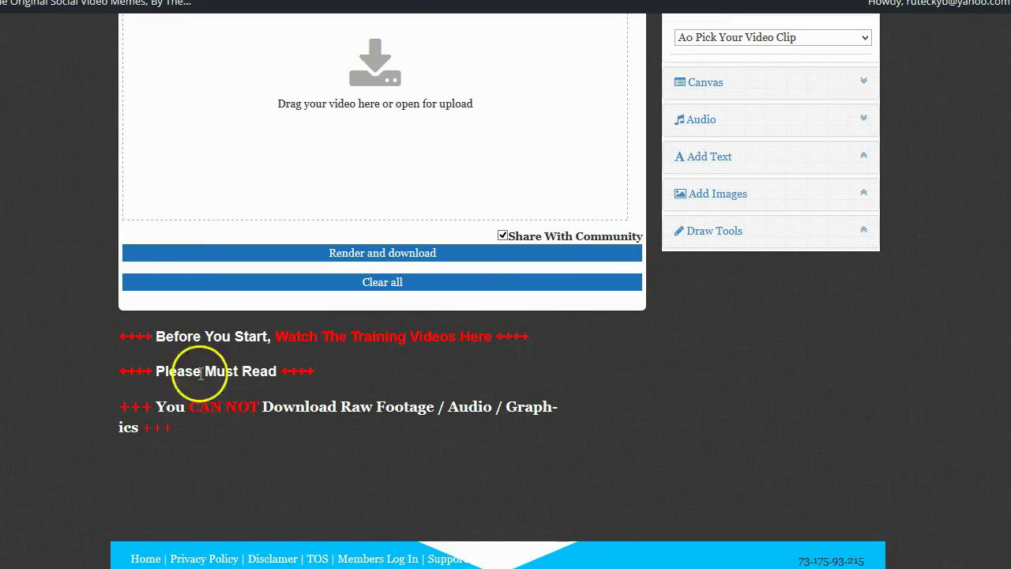
click(437, 341)
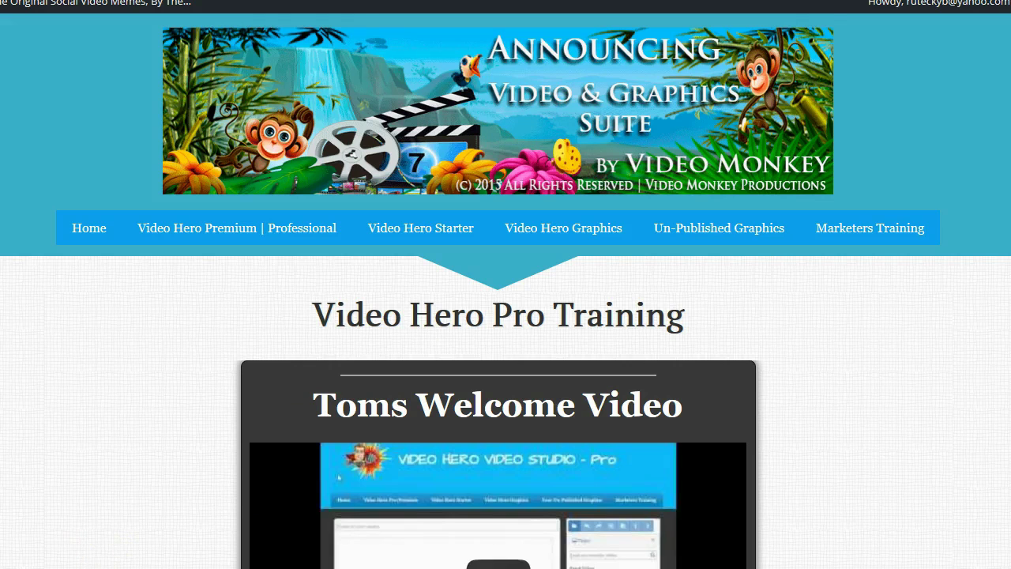
scroll(578, 252, down, 9)
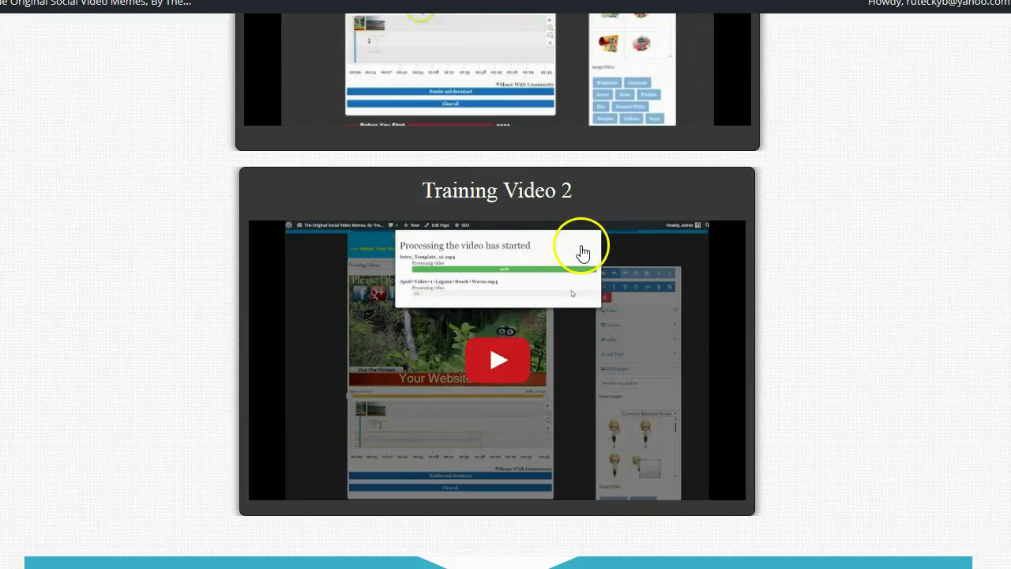
scroll(582, 252, up, 9)
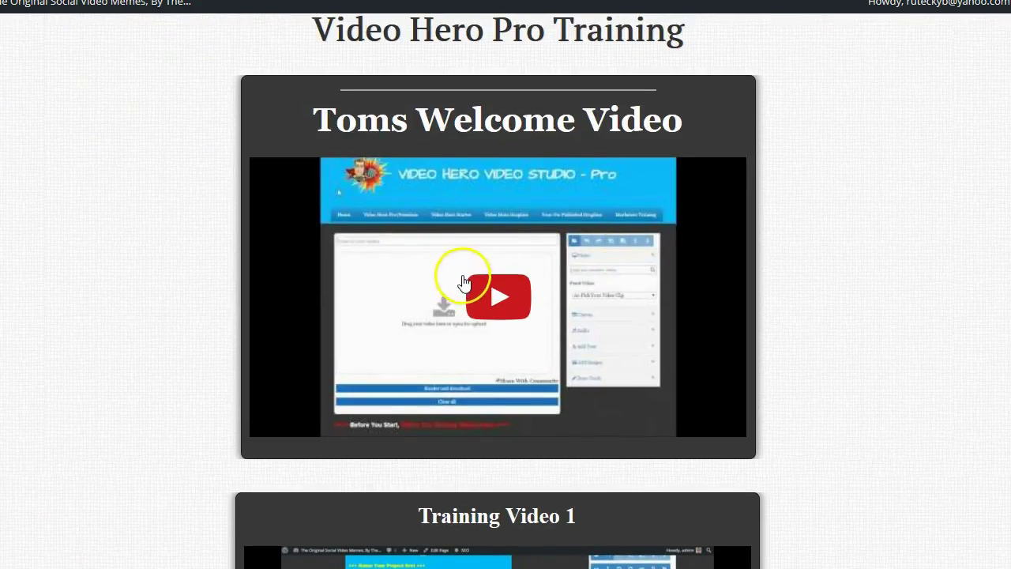
scroll(466, 283, down, 7)
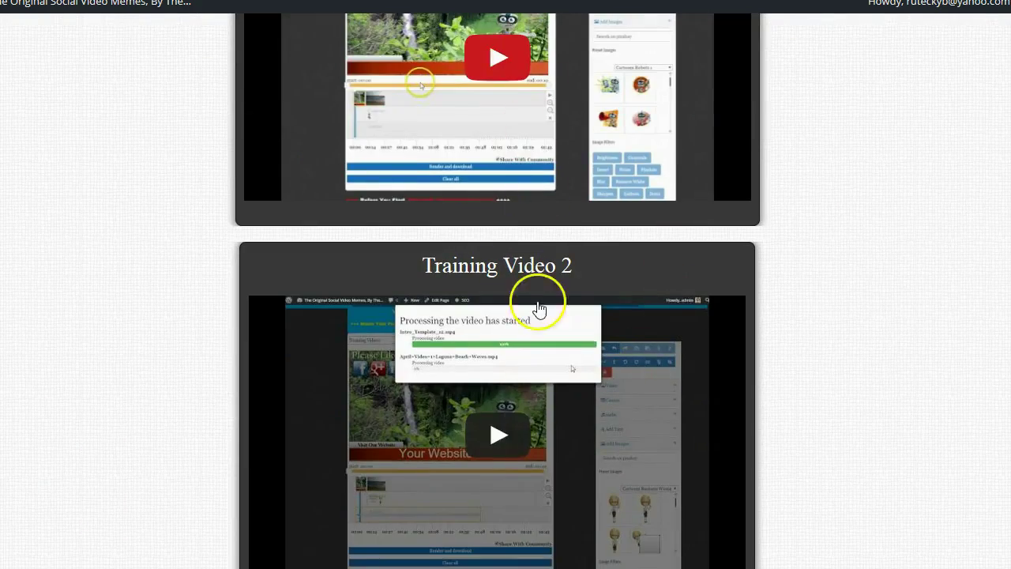
scroll(542, 210, up, 2)
scroll(543, 214, down, 3)
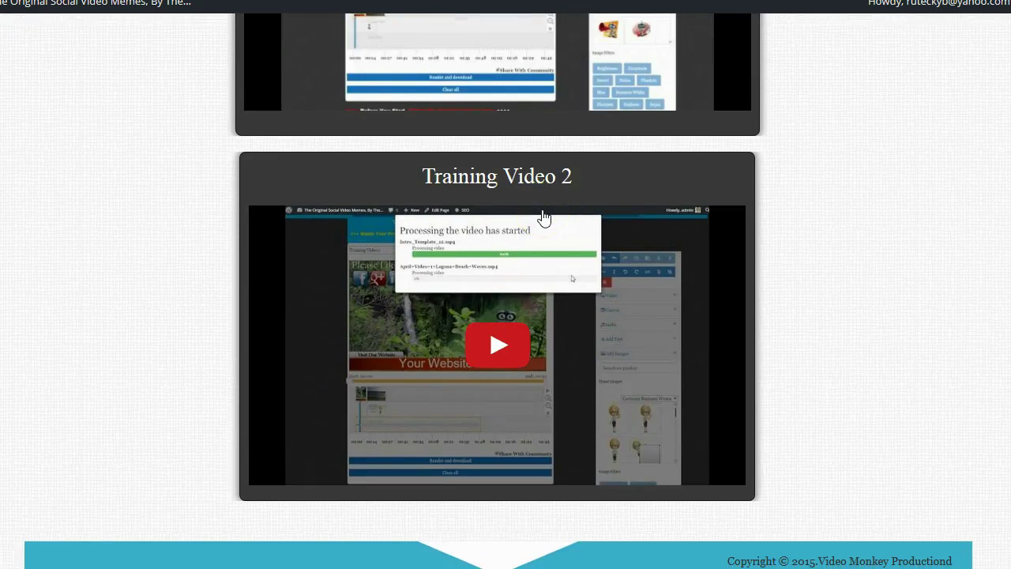
scroll(543, 217, up, 2)
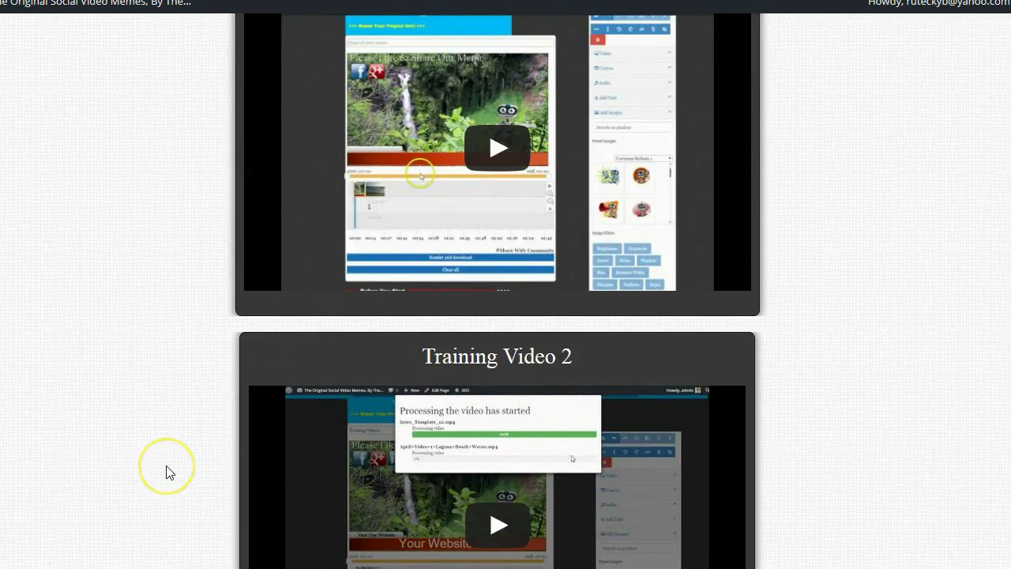
click(159, 488)
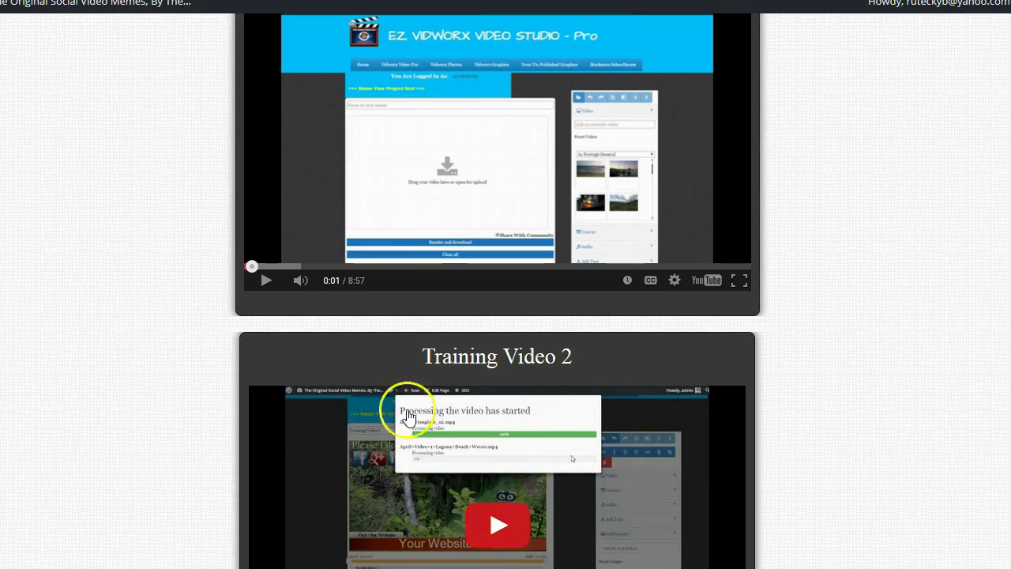
Return to the top of the page and select Video Hero Premium | Professional
scroll(945, 266, down, 2)
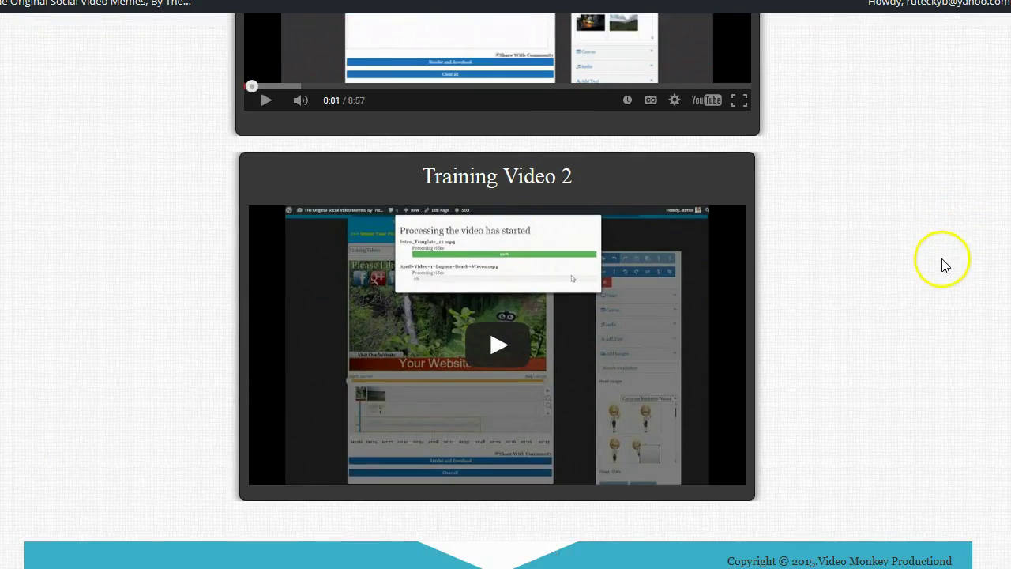
scroll(681, 306, up, 1)
scroll(681, 306, up, 10)
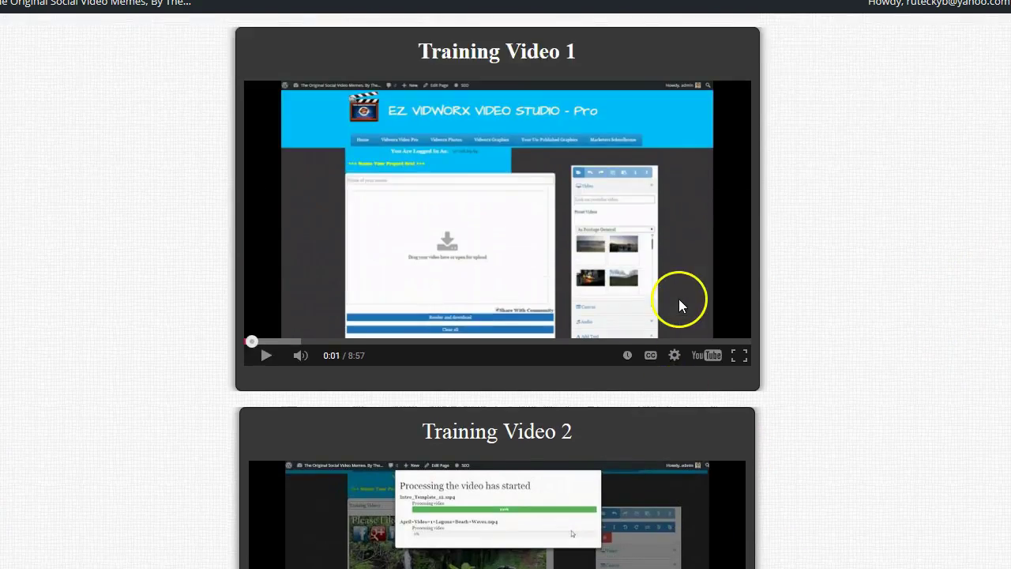
scroll(681, 299, up, 1)
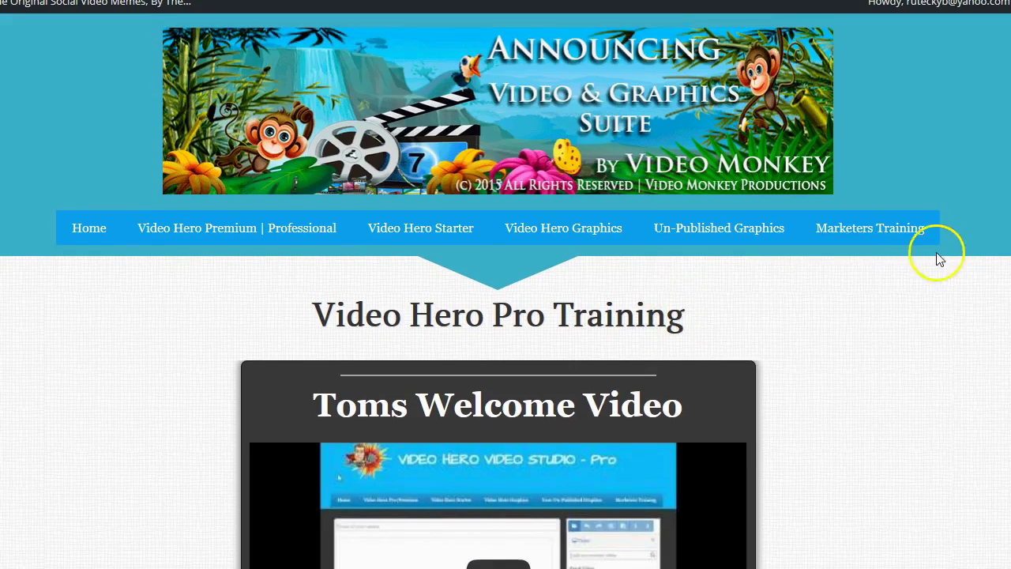
click(211, 235)
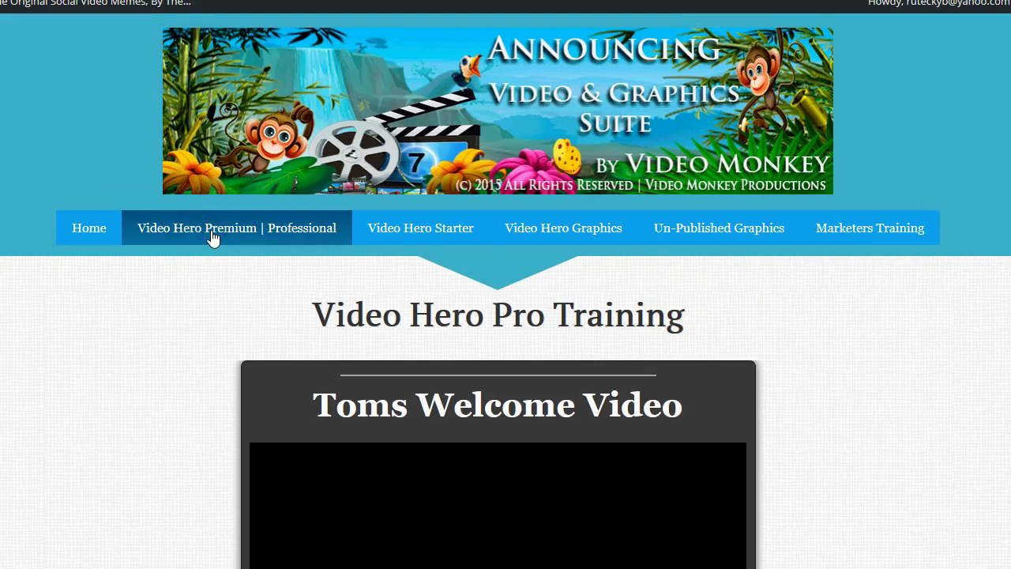
Load the Premium | Professional studio page and scroll down toward the upload area
click(261, 237)
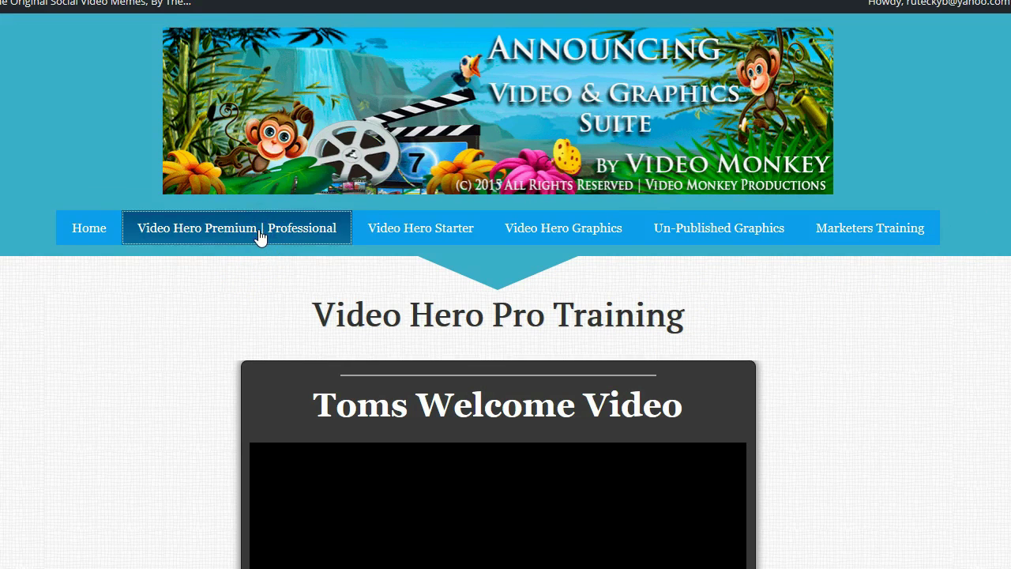
scroll(260, 237, down, 4)
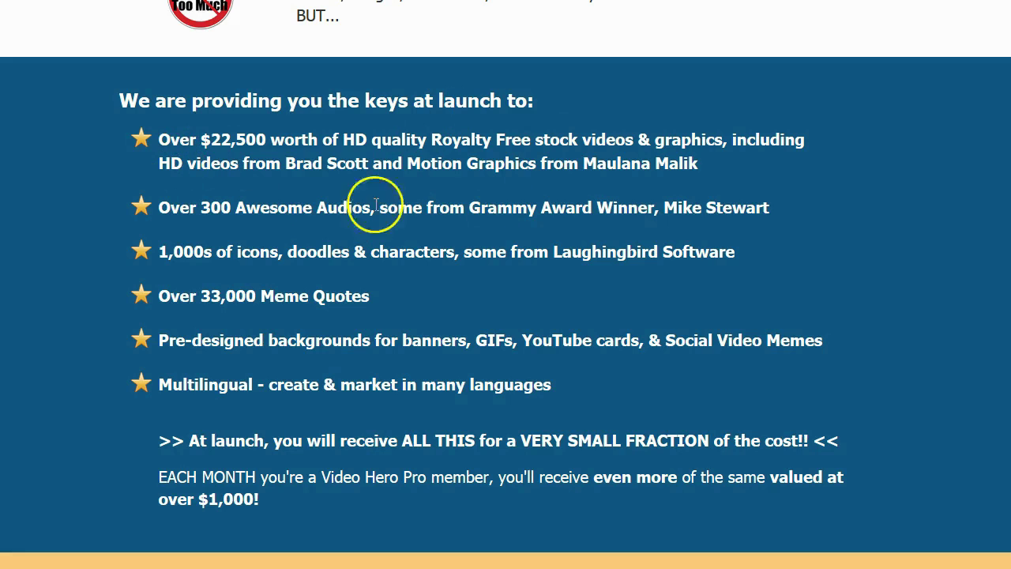
scroll(379, 248, down, 2)
scroll(368, 221, up, 1)
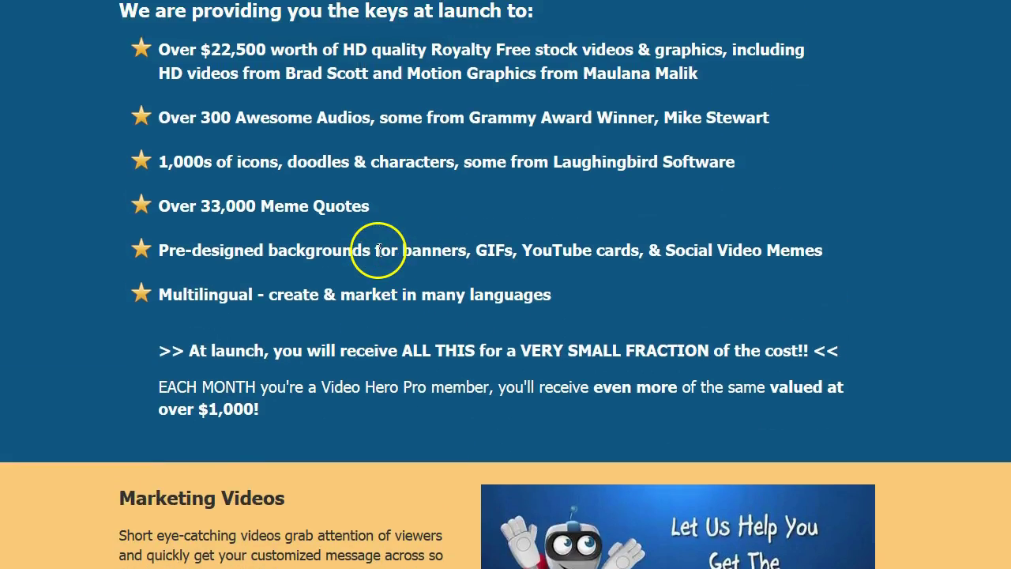
scroll(411, 324, up, 1)
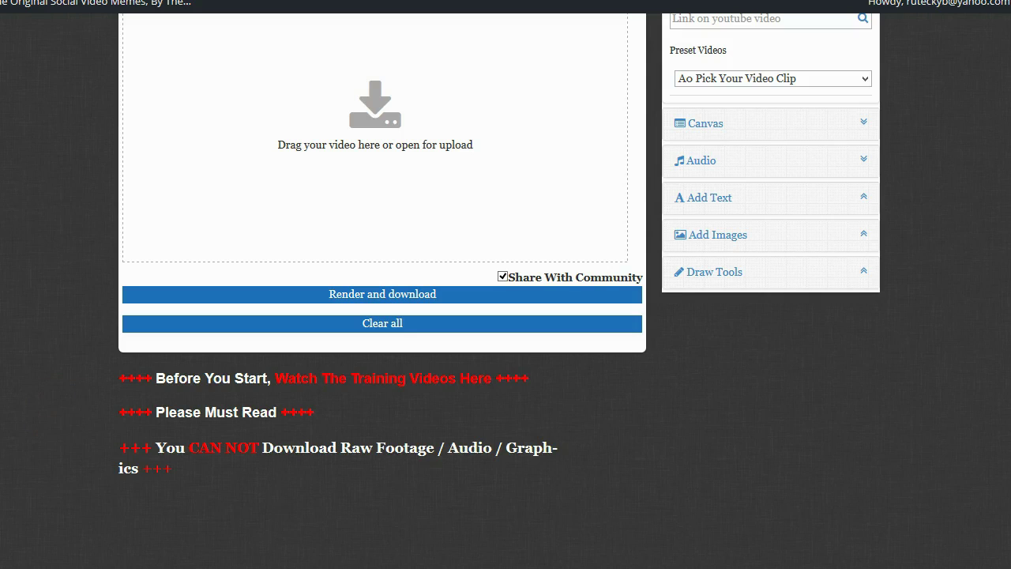
Upload the 'test' video file and type a title for the meme
scroll(526, 390, up, 1)
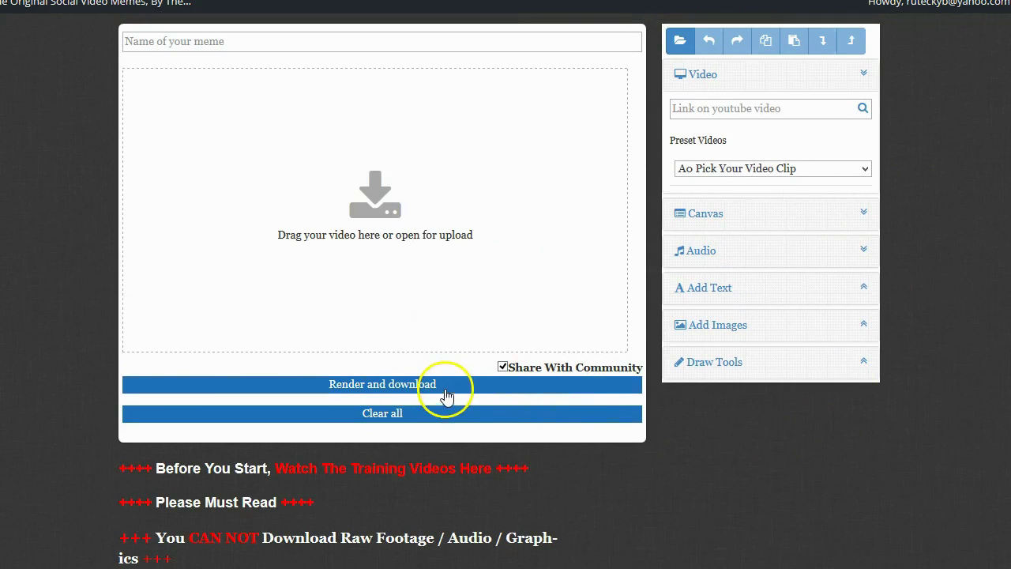
click(376, 198)
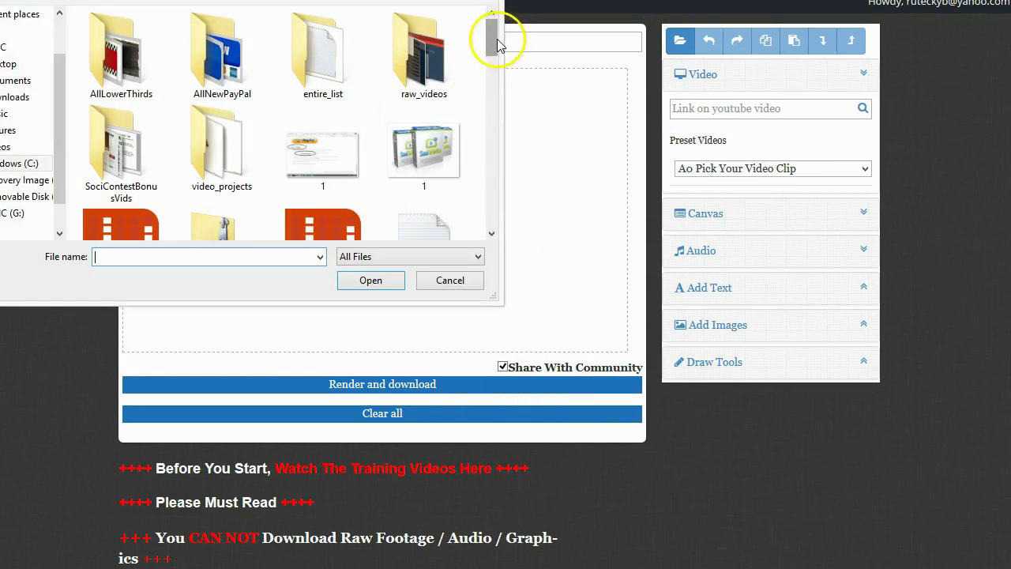
drag(487, 31, 481, 217)
click(111, 193)
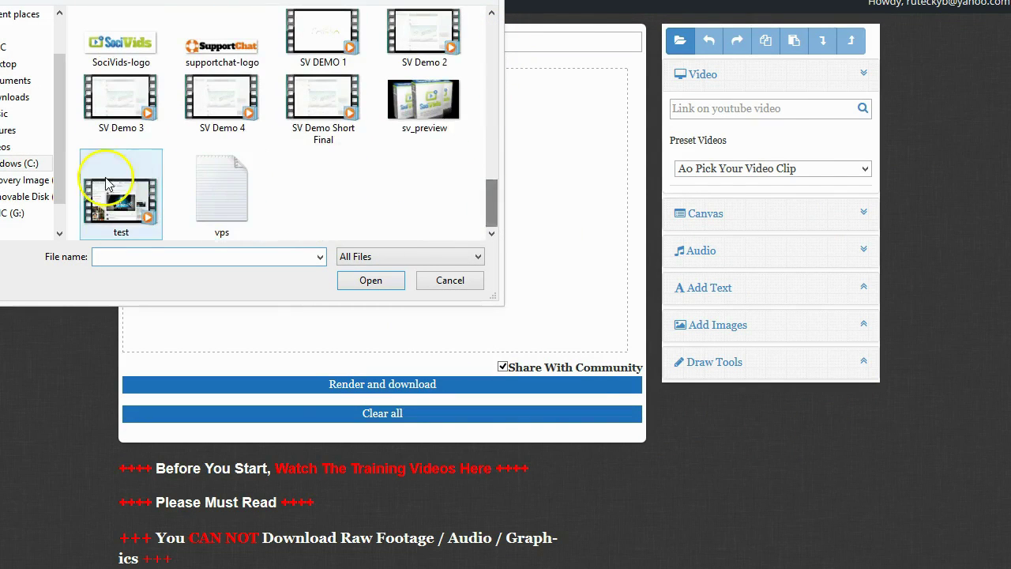
click(367, 284)
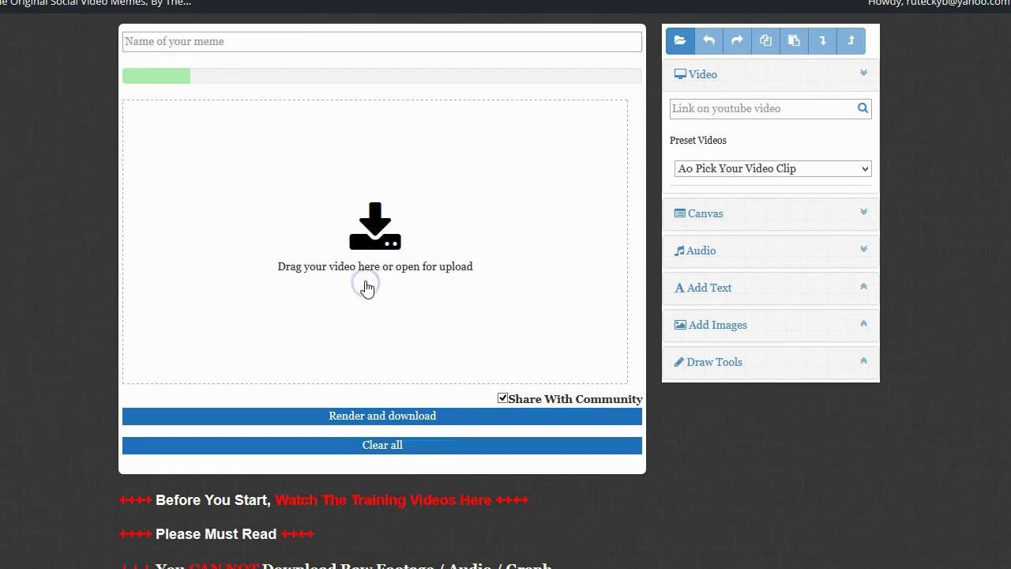
click(170, 44)
text(Brett )
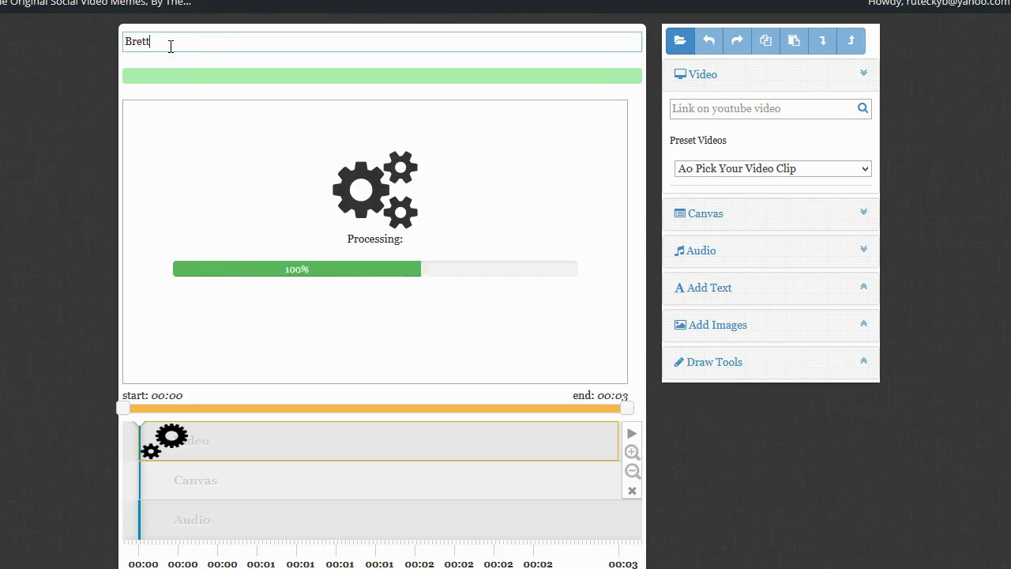
text(Test)
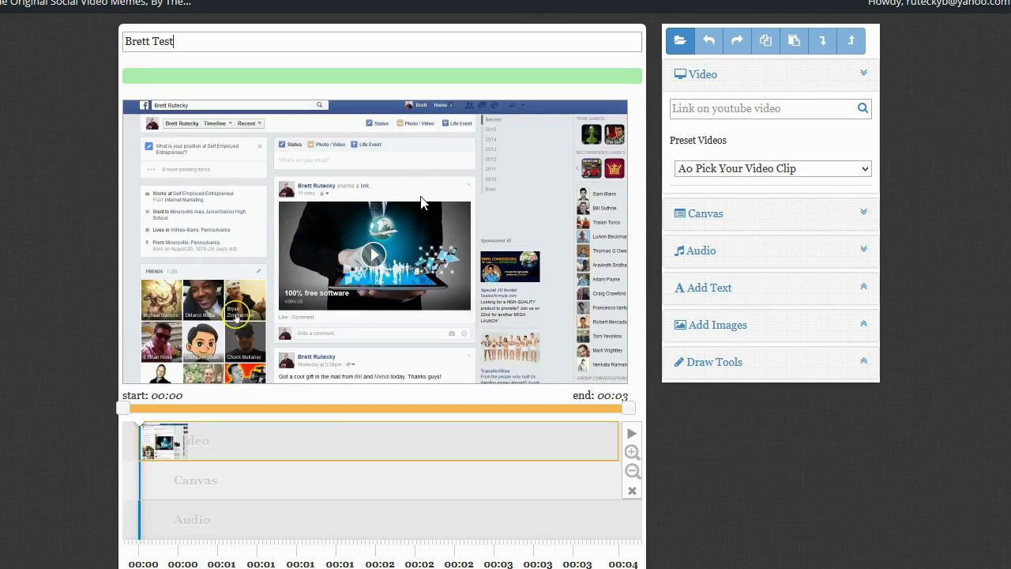
Preview A_ms_Morning_Talk_Show, then put A_ms_Security on the audio track
click(863, 250)
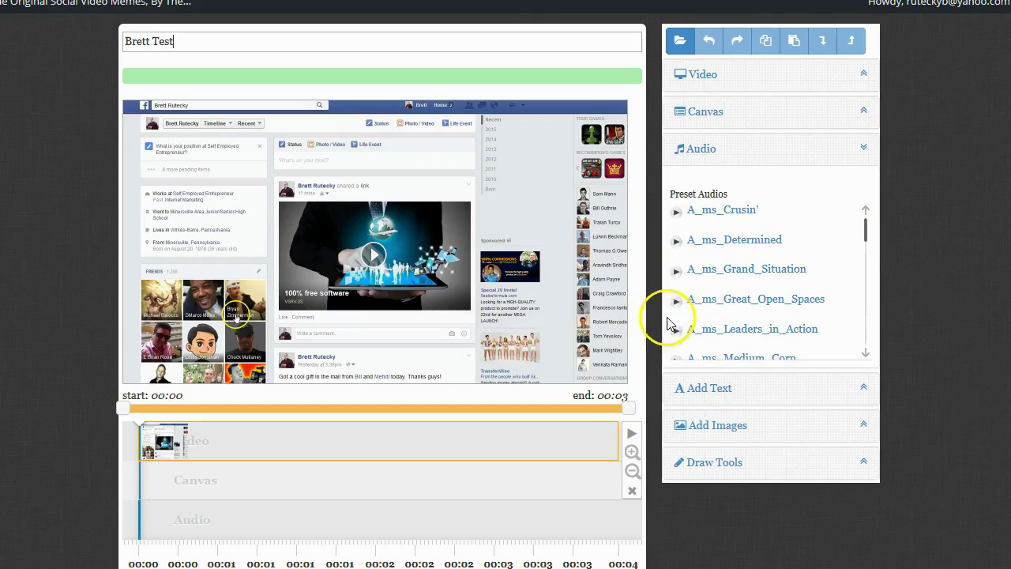
scroll(778, 300, down, 3)
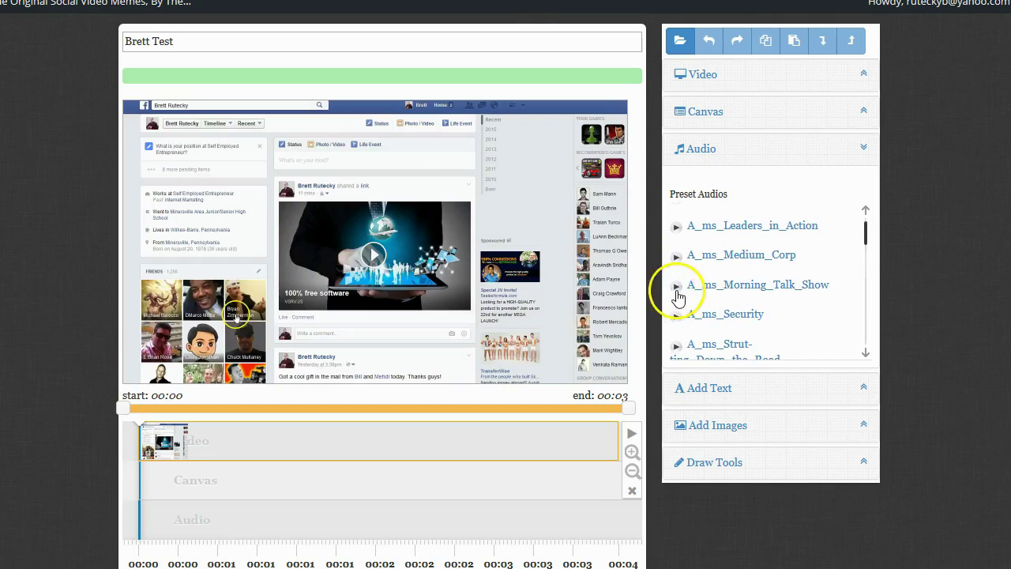
click(676, 289)
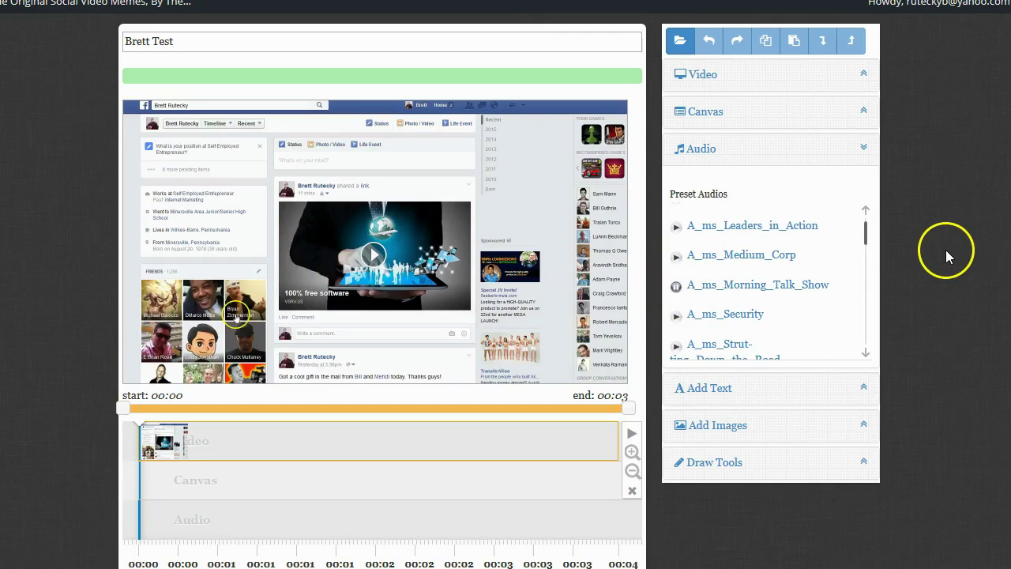
click(676, 288)
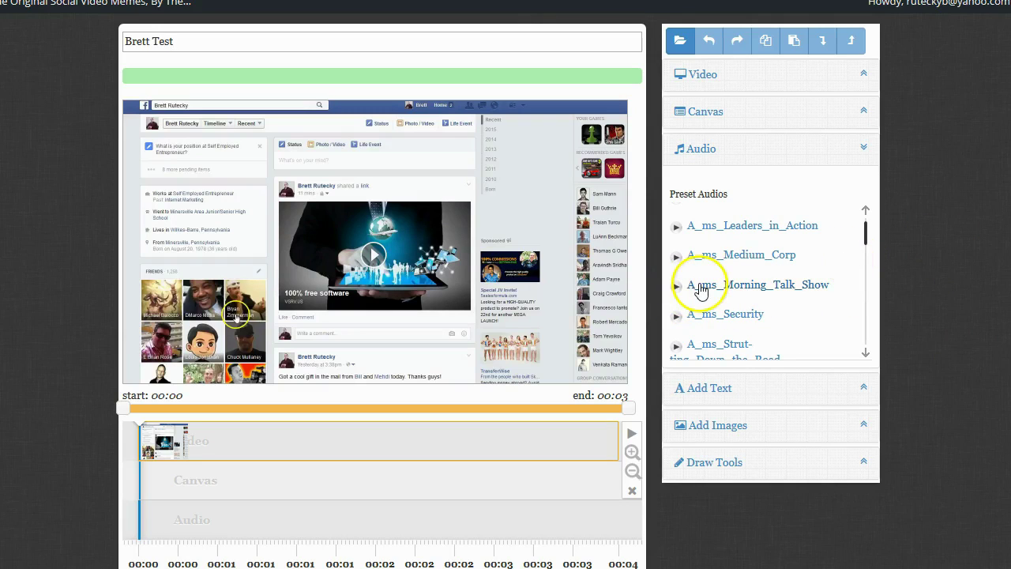
click(707, 317)
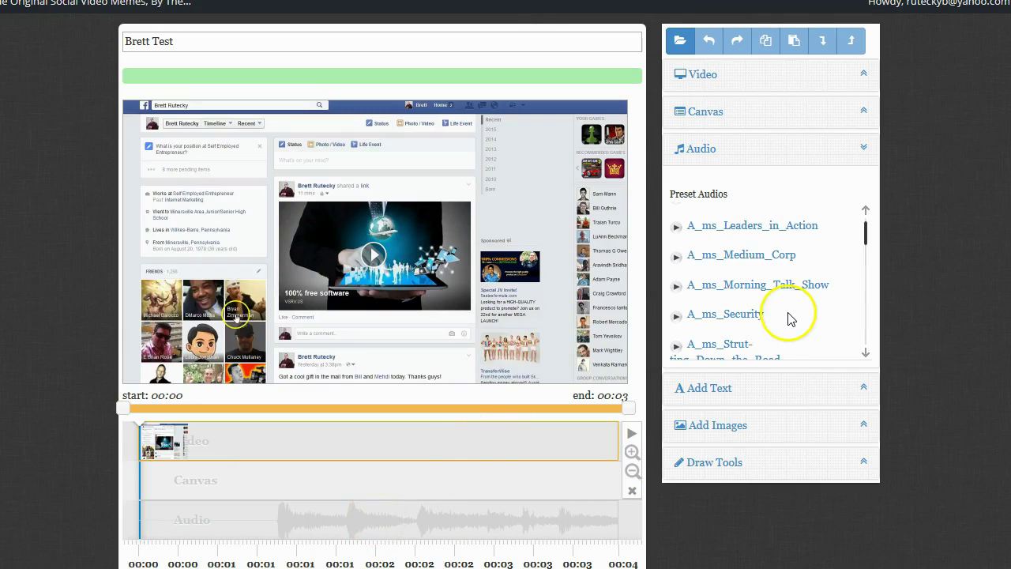
Expand the Add Text panel to reveal the empty text box and Arial font setting
scroll(789, 319, down, 3)
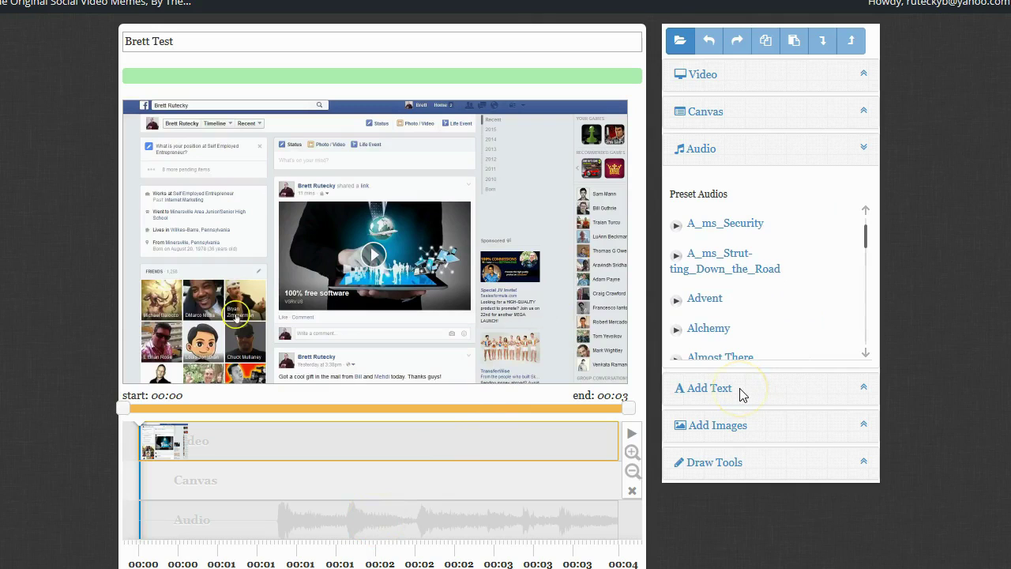
click(863, 388)
scroll(853, 327, down, 1)
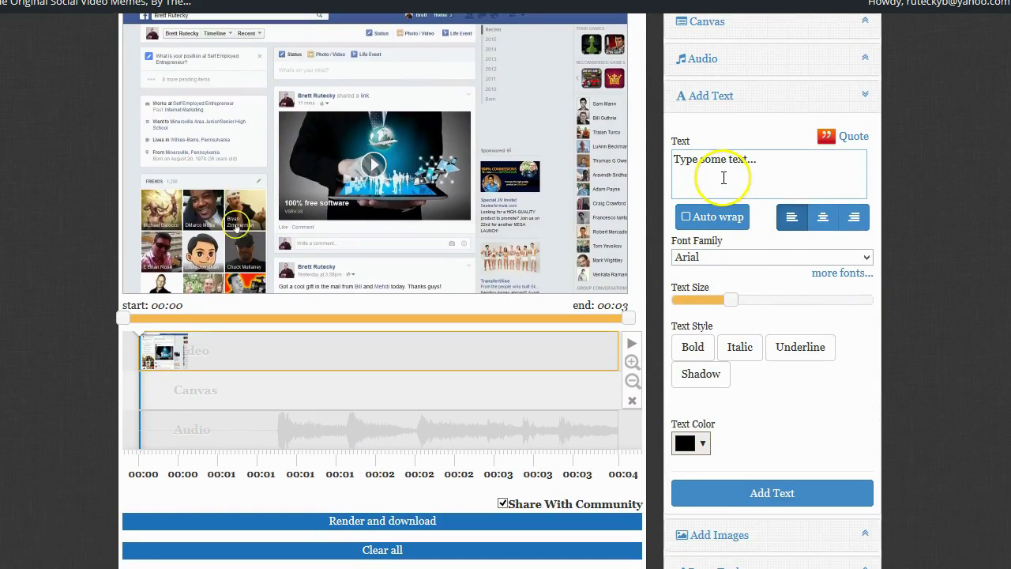
scroll(716, 199, up, 1)
scroll(716, 199, up, 2)
scroll(837, 435, down, 3)
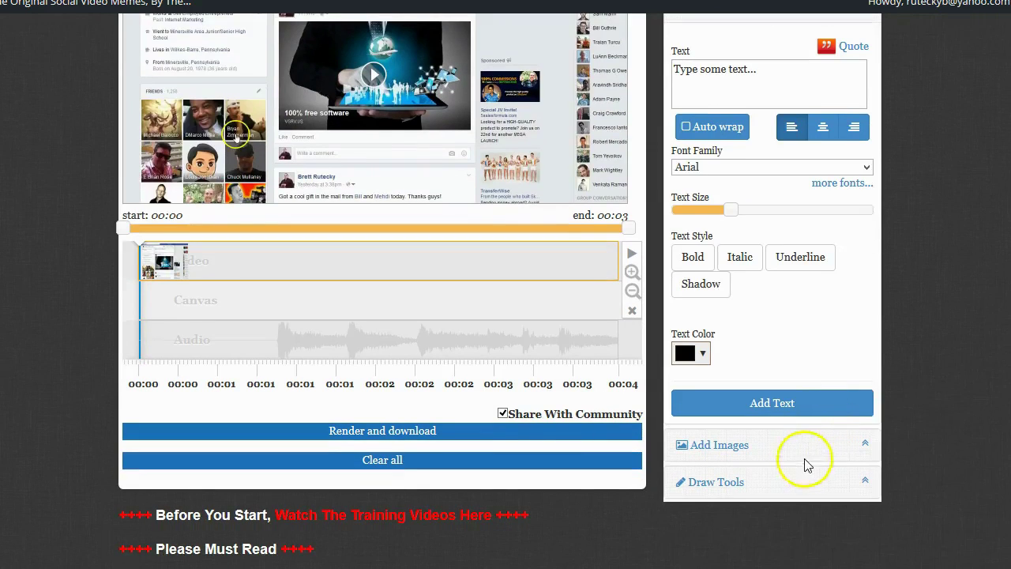
Add the battery image from the Gadgets preset image category to the video
click(856, 445)
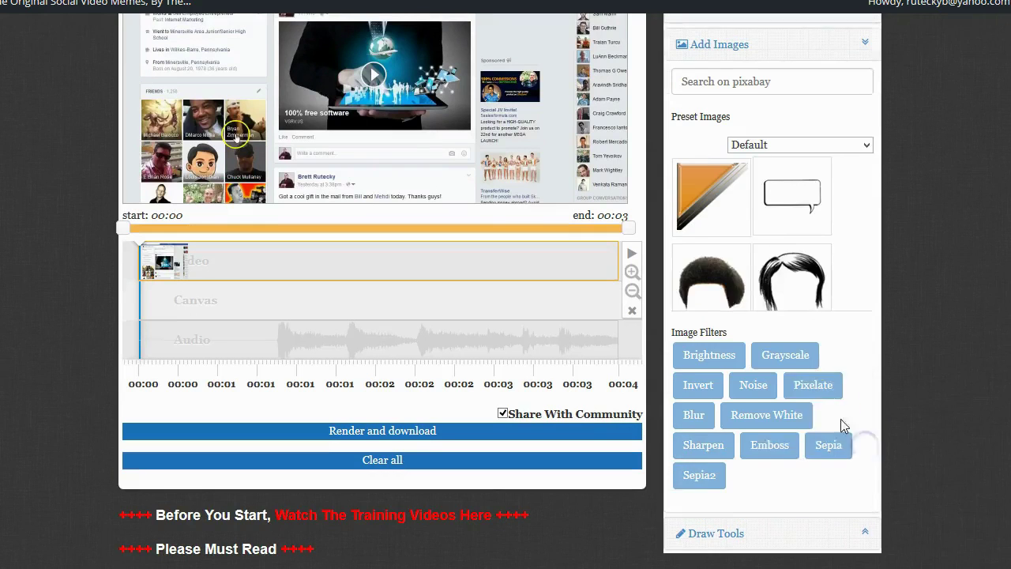
click(865, 145)
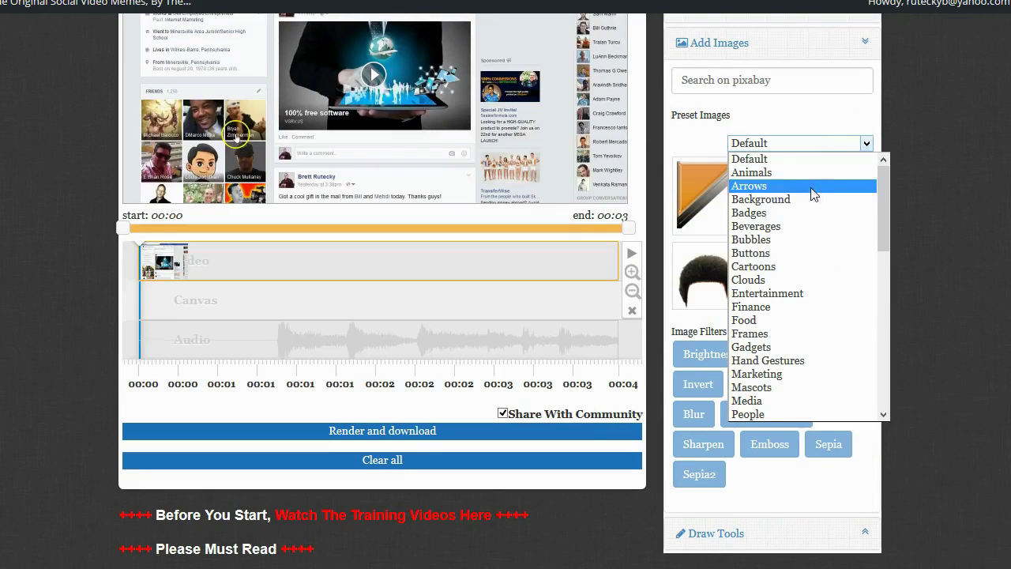
scroll(794, 212, down, 1)
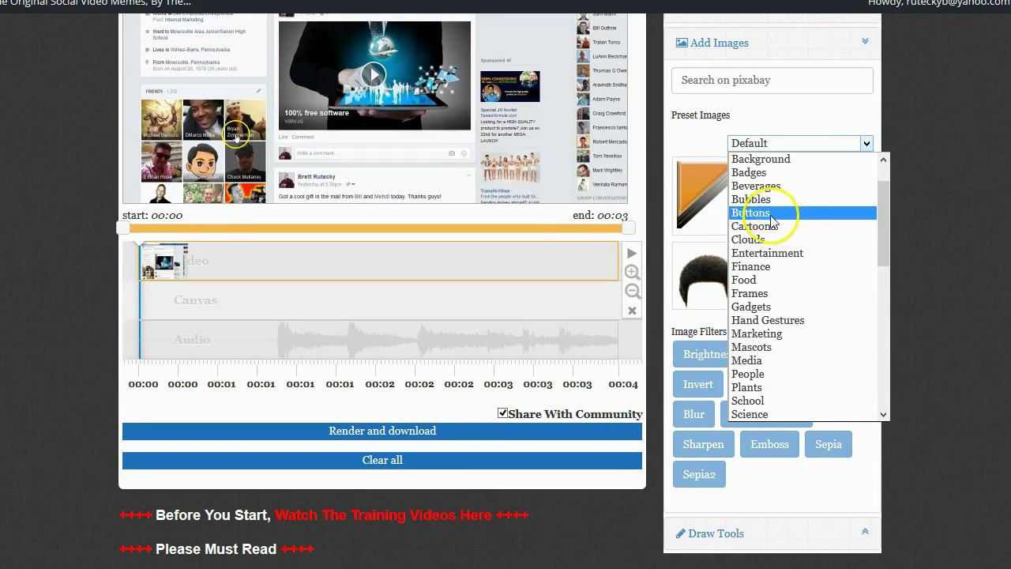
click(762, 309)
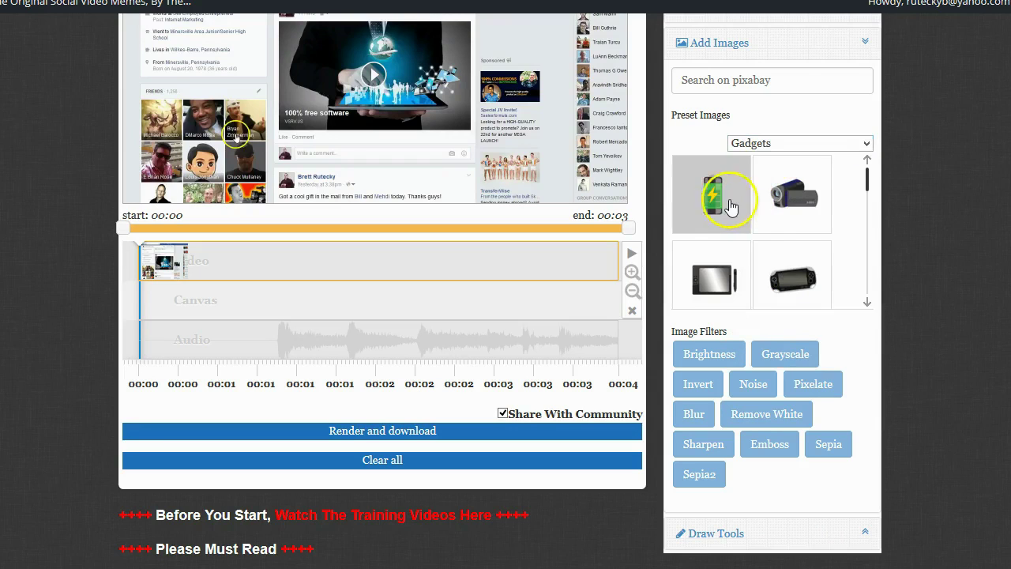
click(721, 204)
Shrink the battery image and move it to the upper left over the profile column
scroll(656, 276, up, 2)
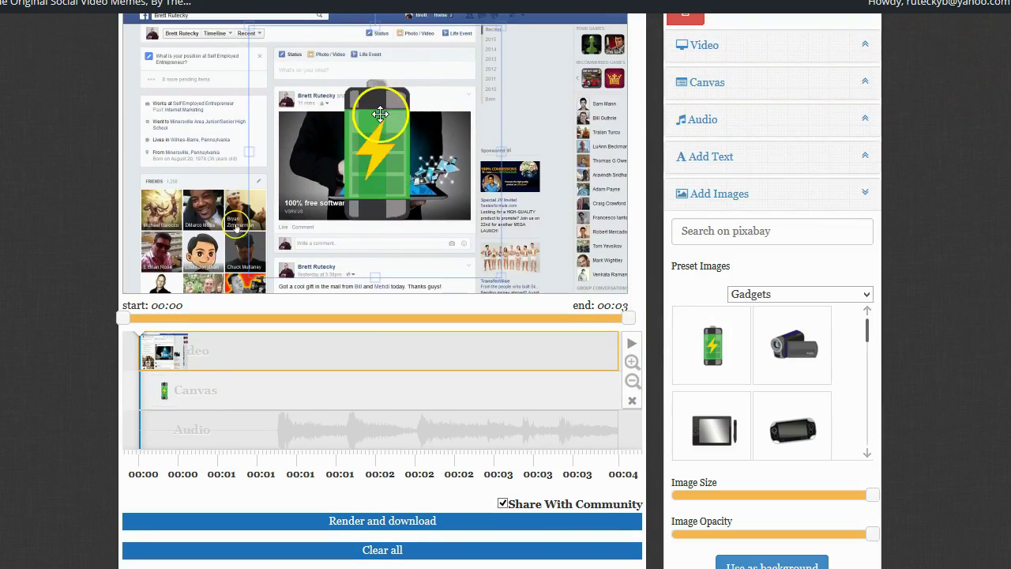
drag(380, 126, 203, 80)
scroll(383, 217, up, 1)
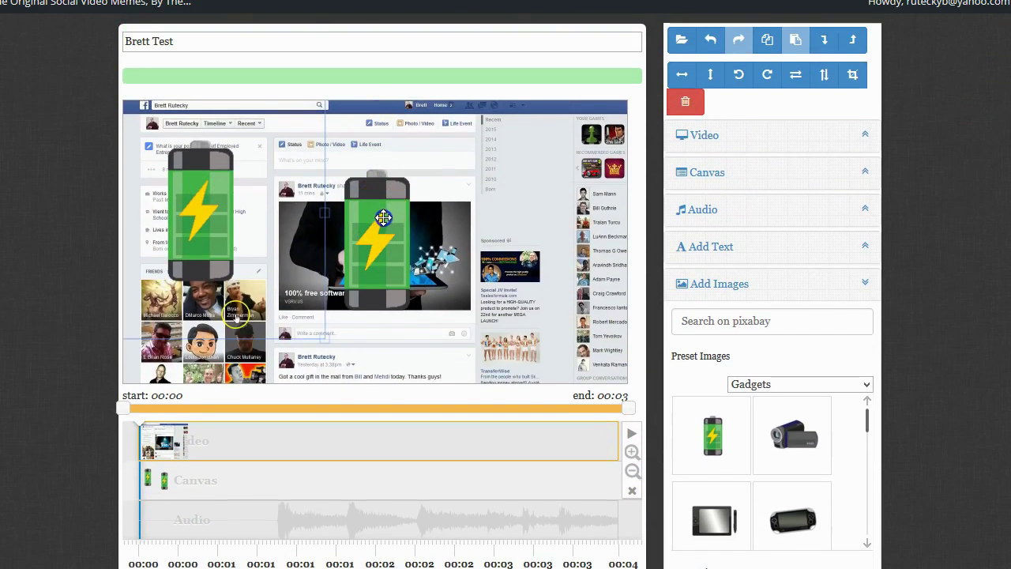
click(383, 217)
click(687, 101)
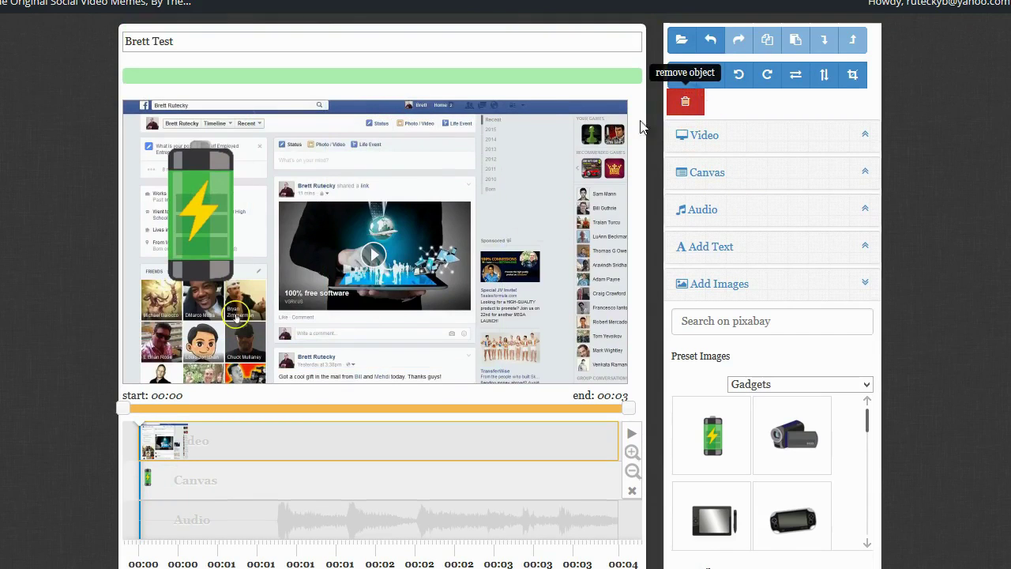
key(ctrl+z)
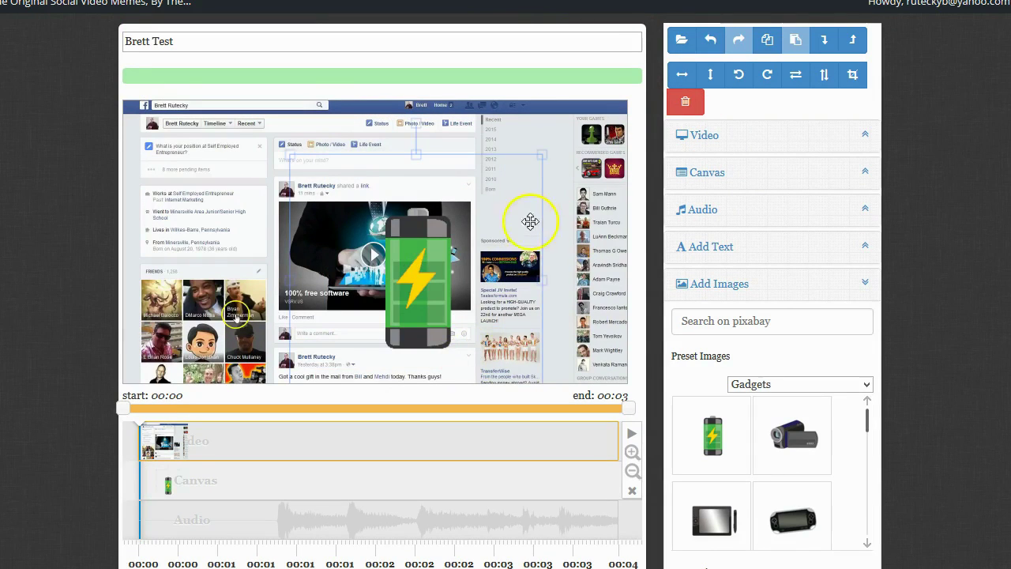
drag(538, 157, 517, 181)
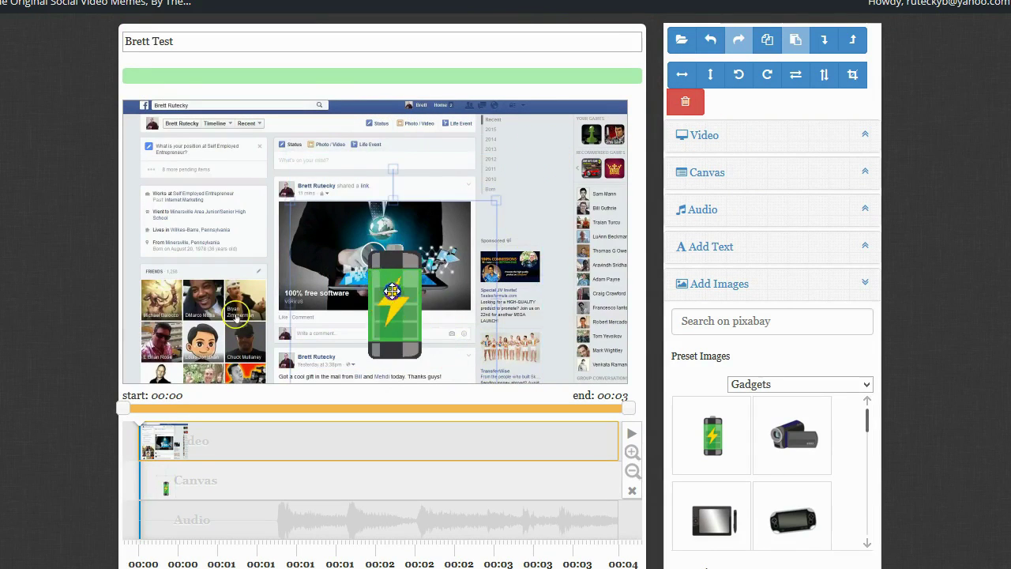
drag(361, 259, 165, 156)
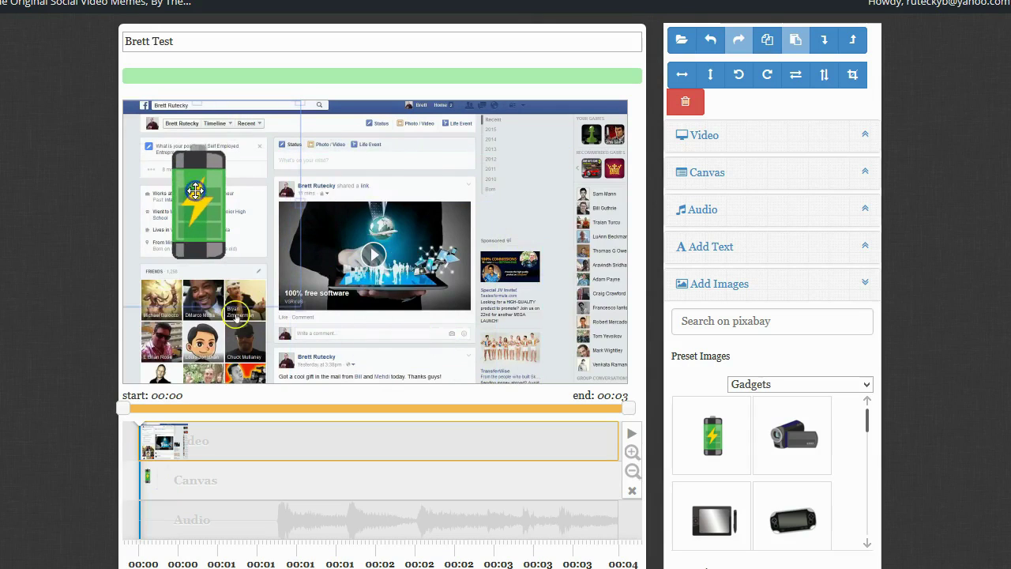
click(378, 442)
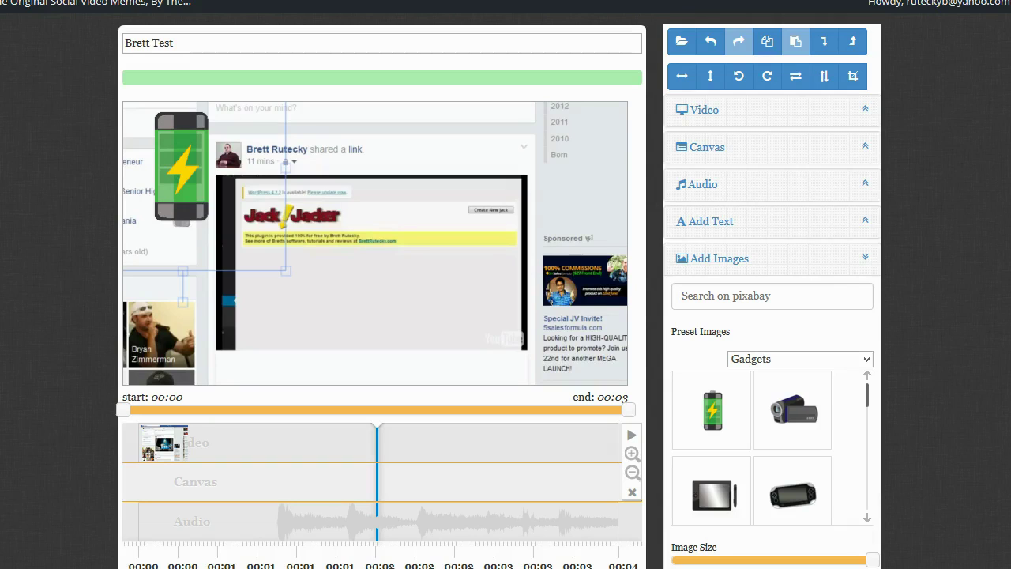
scroll(47, 397, down, 2)
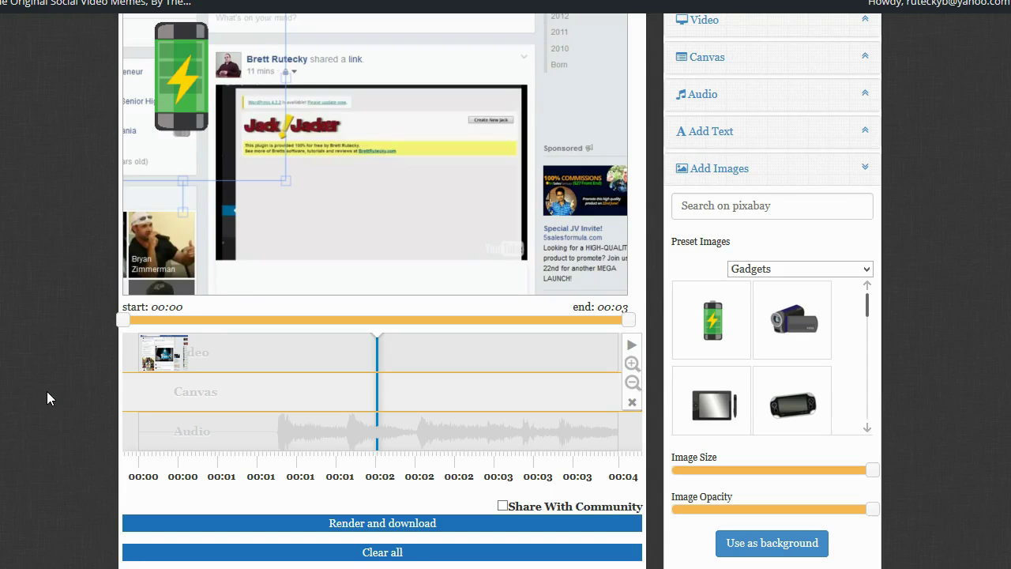
scroll(28, 366, up, 2)
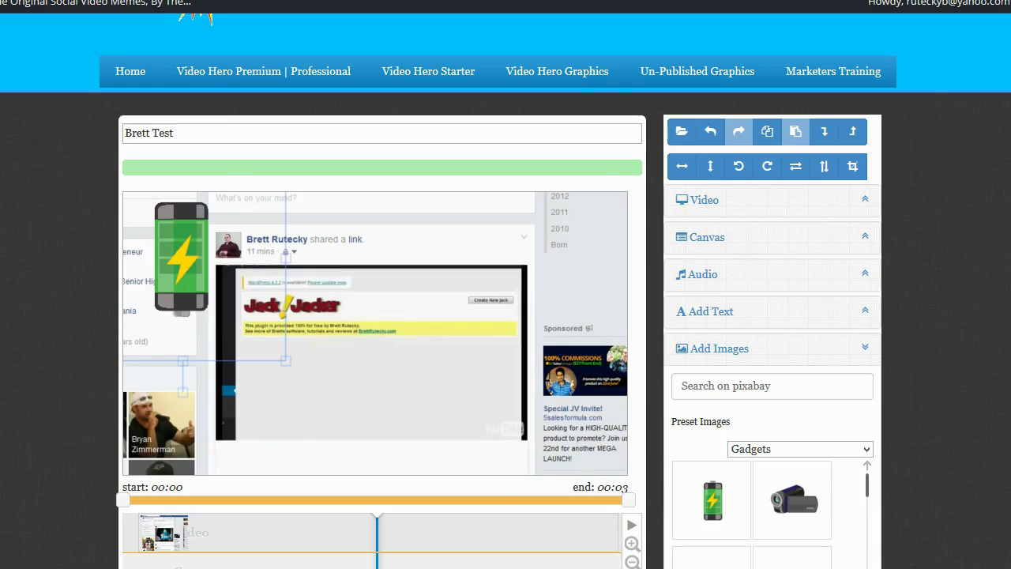
Clear all project content, confirming OK in the 'Are you sure?' dialog
scroll(505, 253, down, 3)
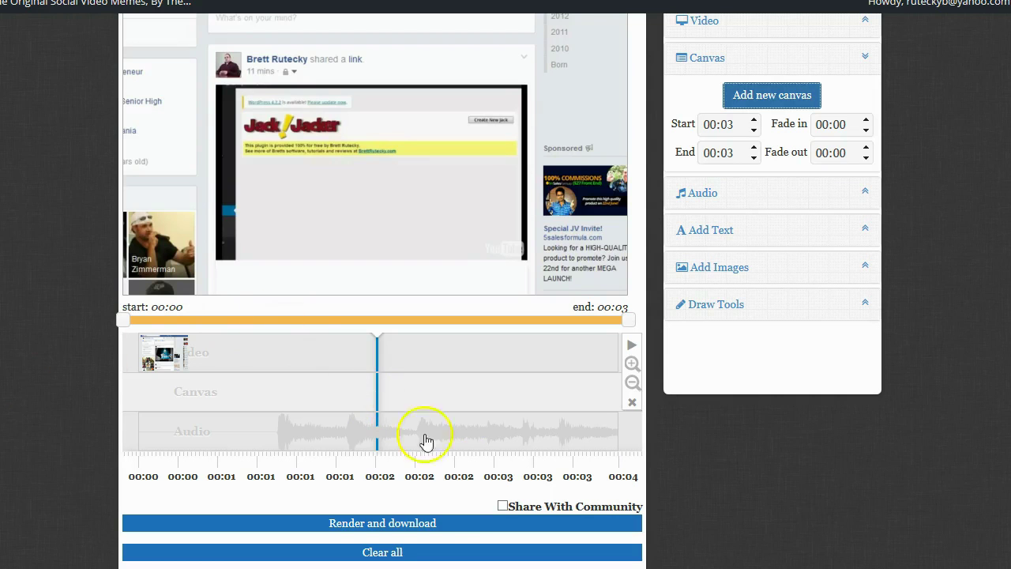
click(404, 551)
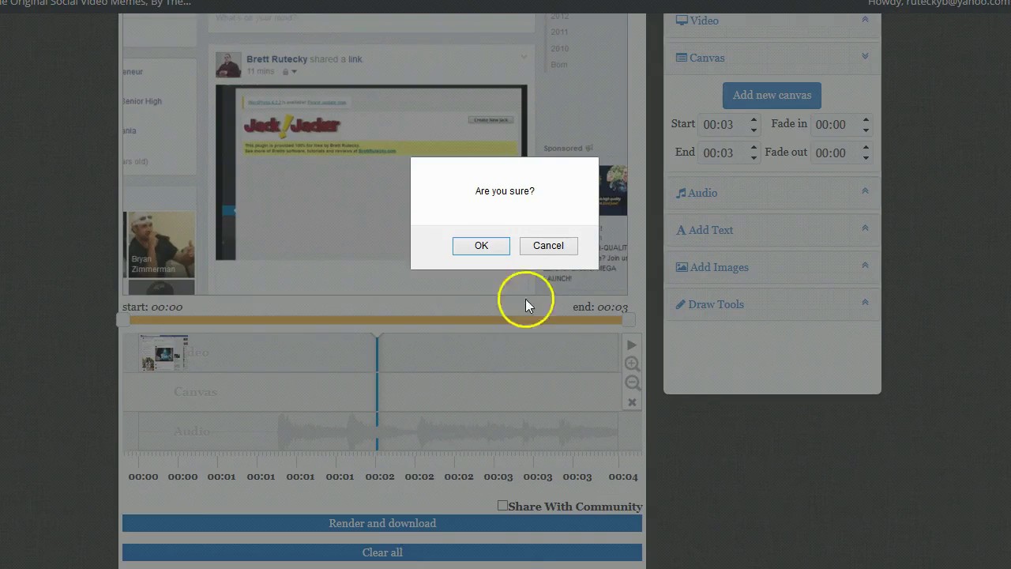
click(479, 244)
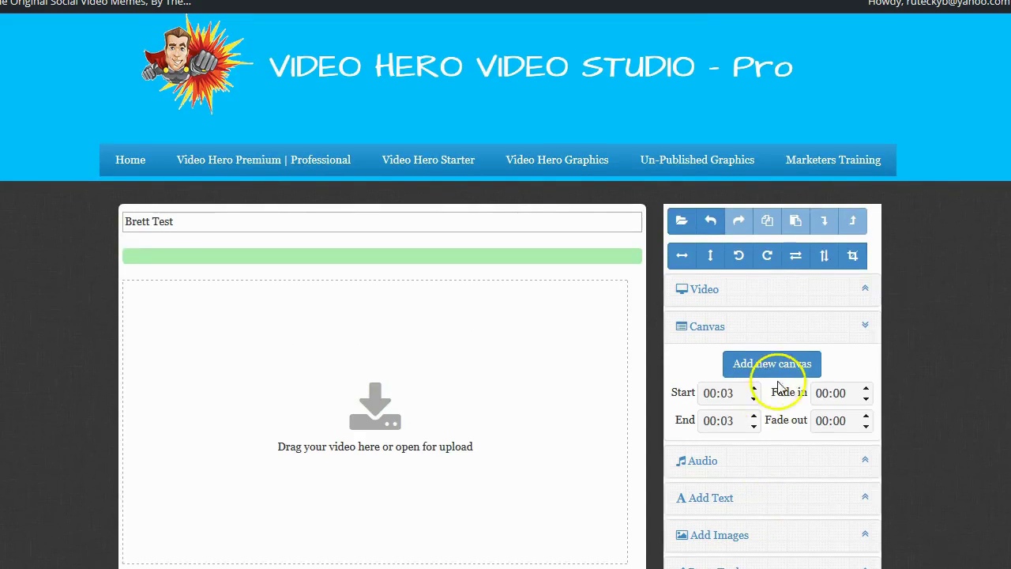
scroll(885, 334, down, 3)
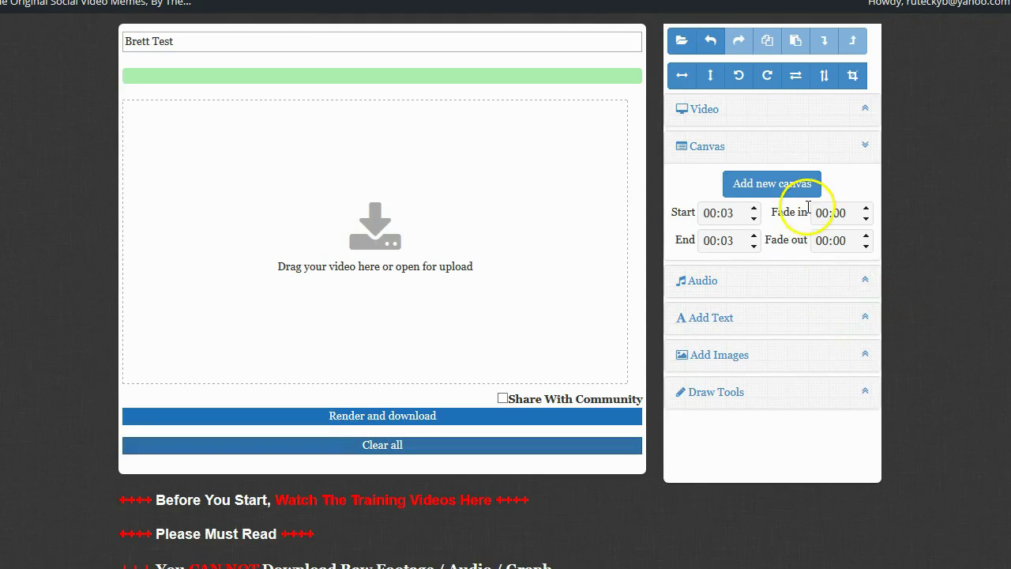
scroll(849, 256, up, 1)
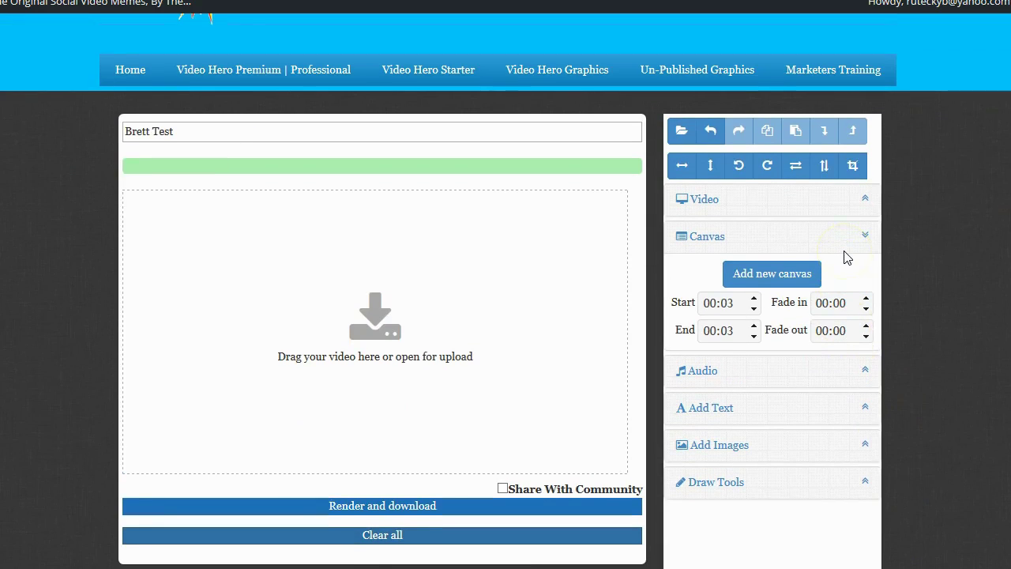
Pick the City category in Preset Videos and load its street clip (00:00–01:06)
click(866, 199)
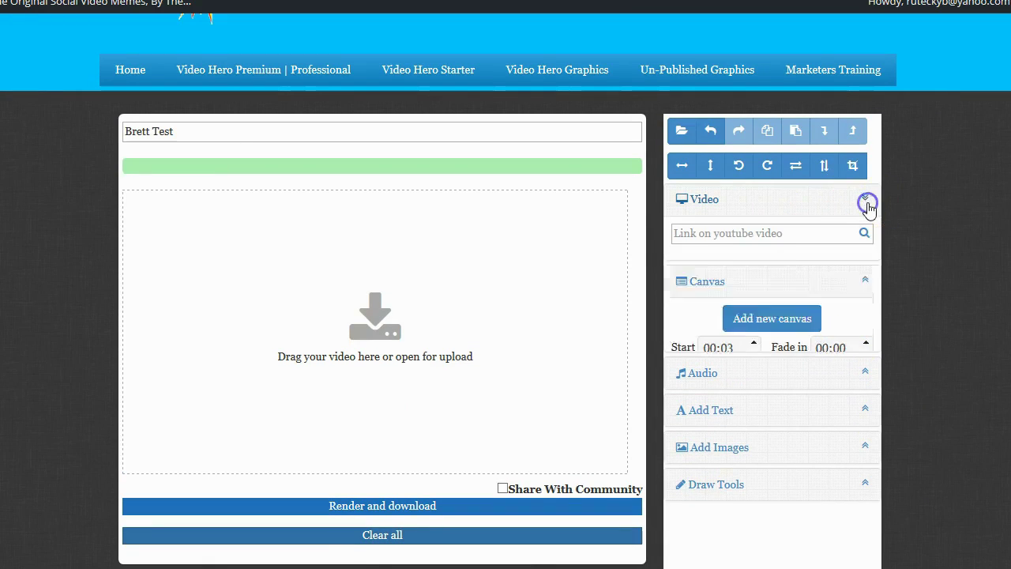
click(864, 293)
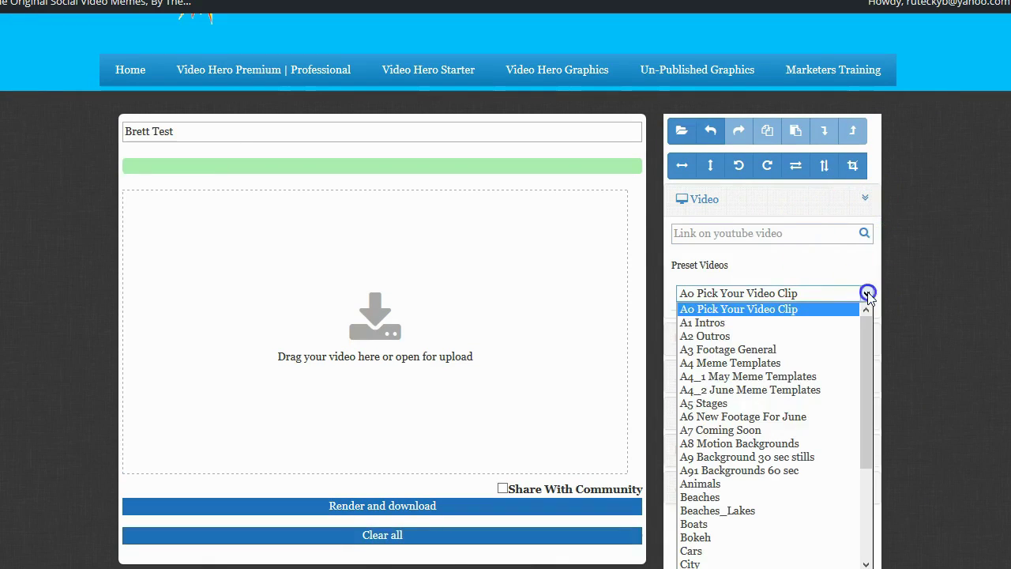
scroll(762, 355, down, 3)
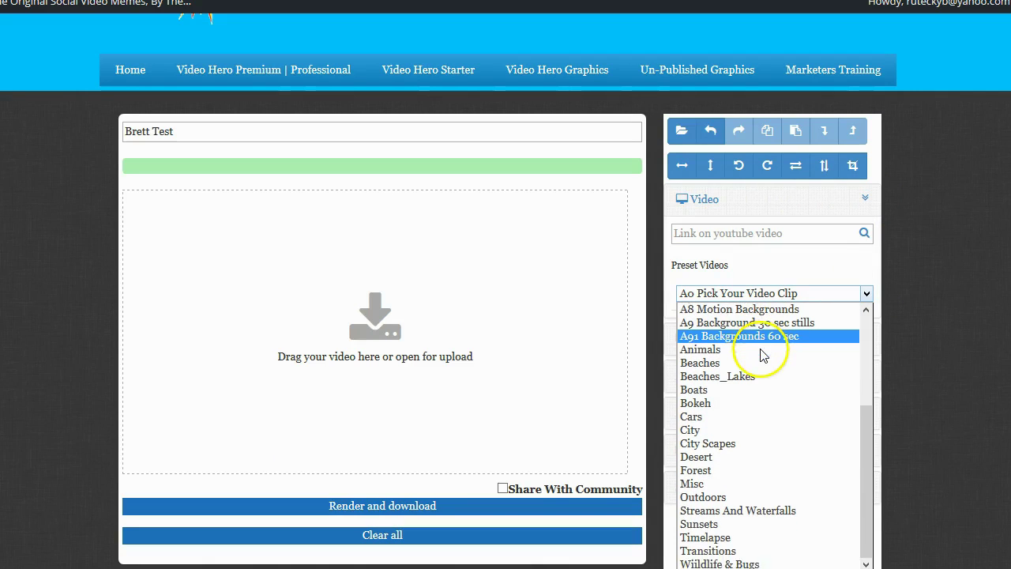
click(720, 430)
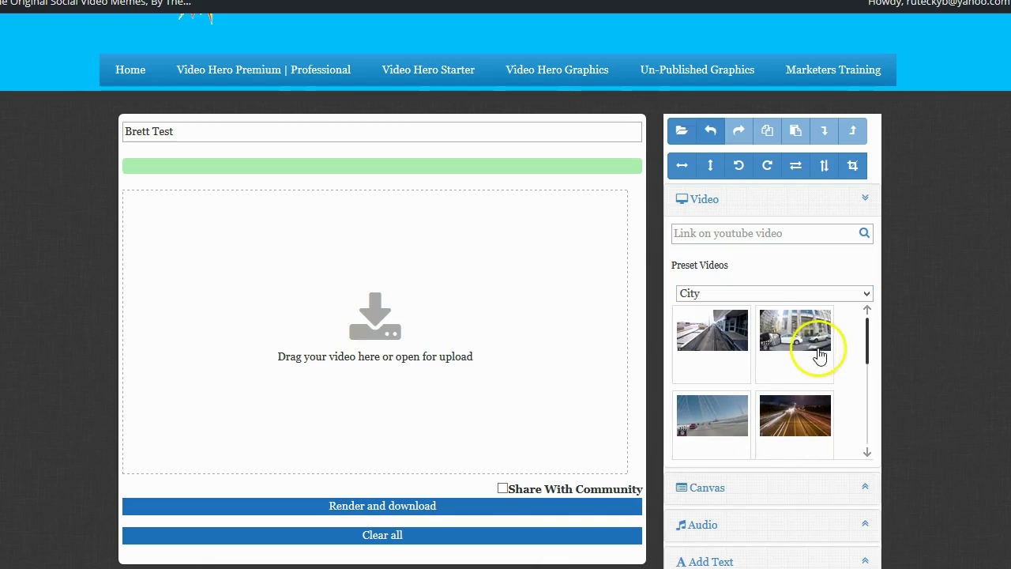
click(796, 324)
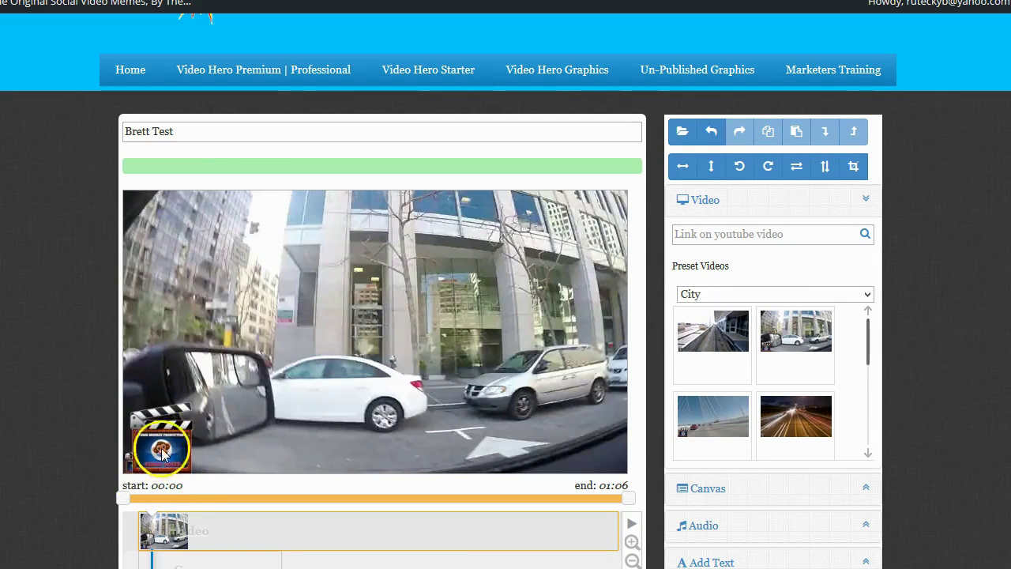
Scroll through the page and reach the Video Hero Photo Editor with its image-loading choices
scroll(404, 332, down, 2)
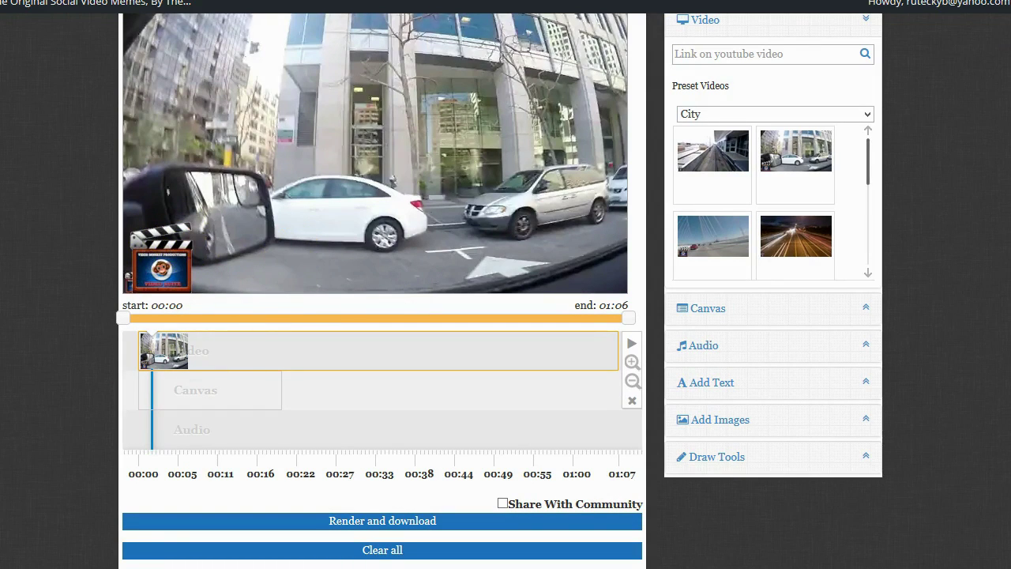
scroll(272, 456, up, 1)
scroll(273, 457, down, 4)
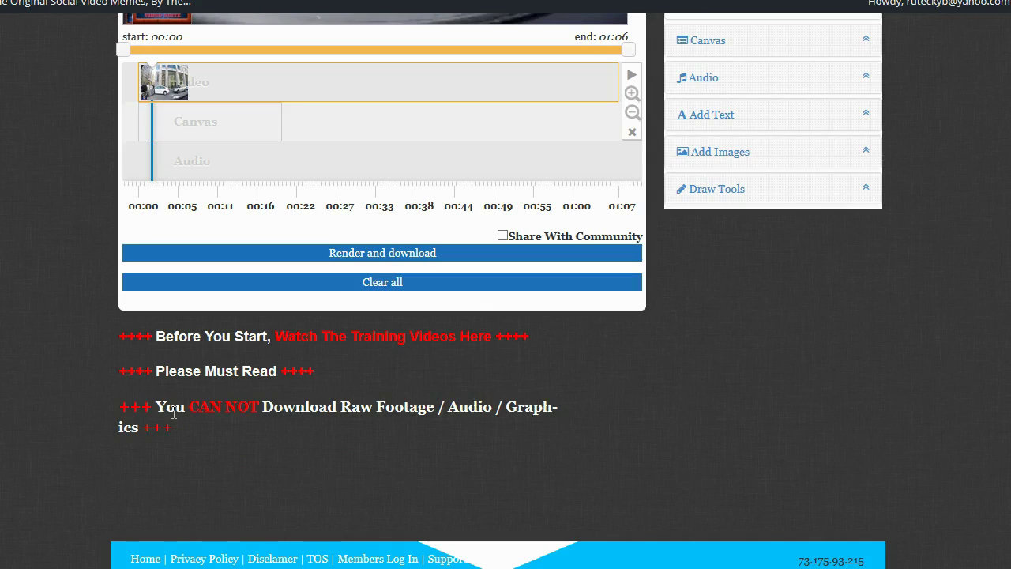
scroll(363, 336, up, 1)
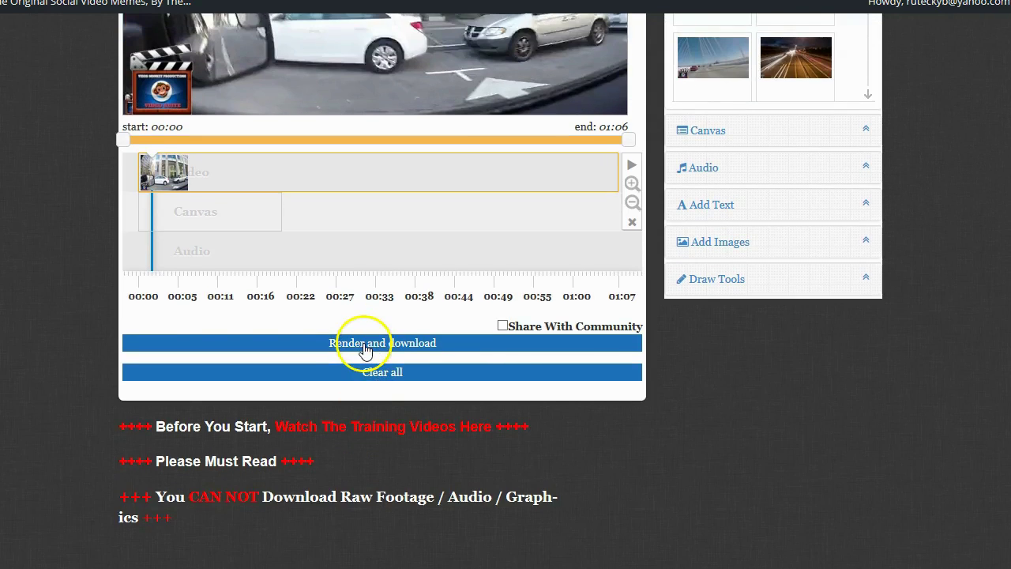
scroll(394, 285, up, 2)
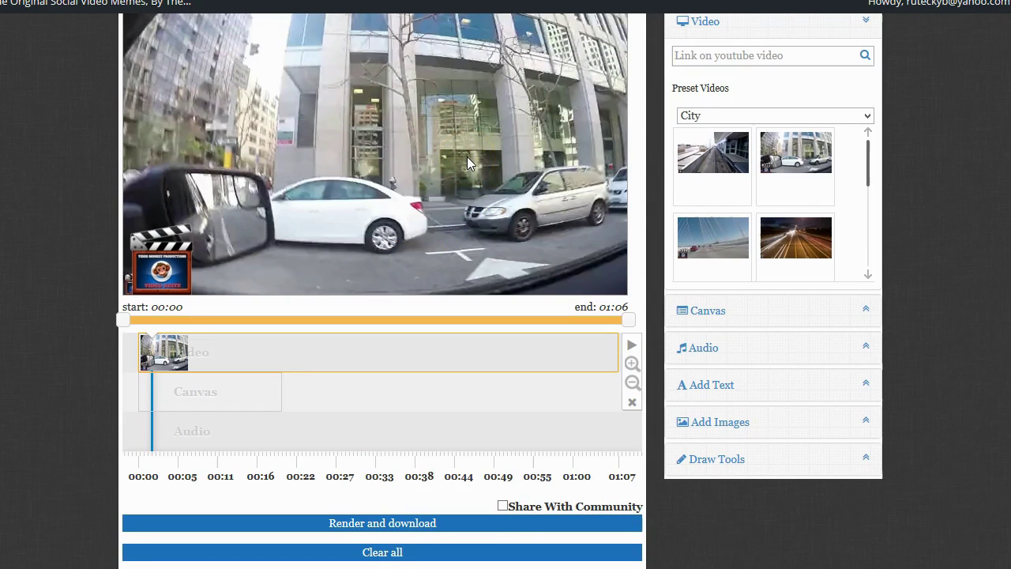
scroll(455, 190, up, 1)
scroll(456, 190, up, 2)
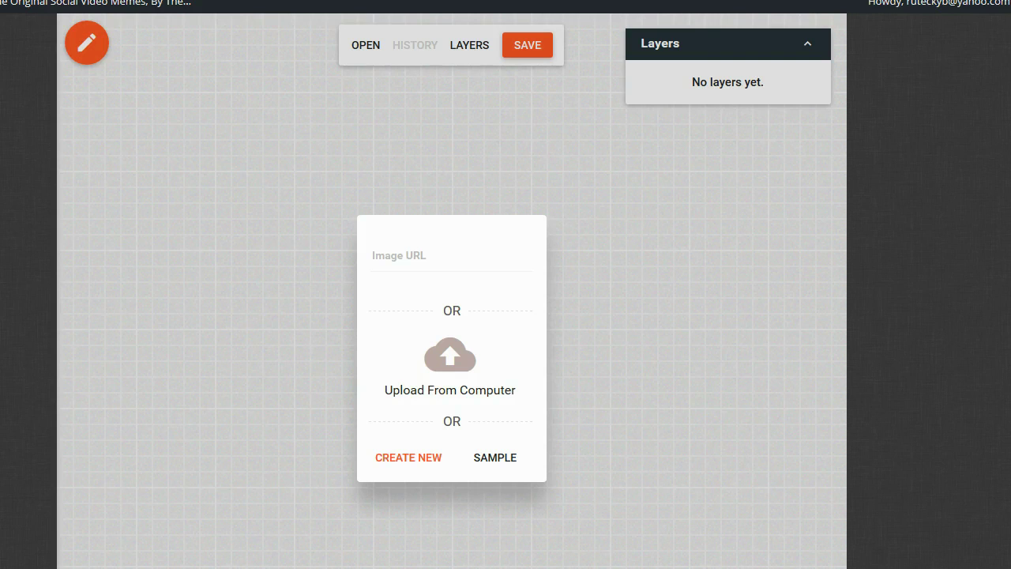
Cancel a blank image and upload the doghead bulldog image from the computer onto the canvas
scroll(516, 319, up, 3)
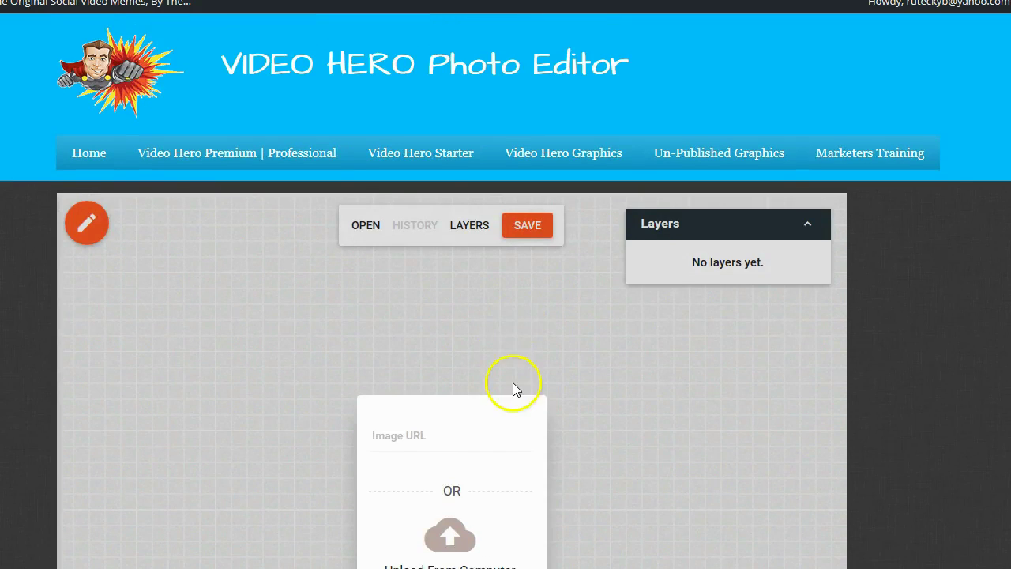
scroll(514, 334, down, 2)
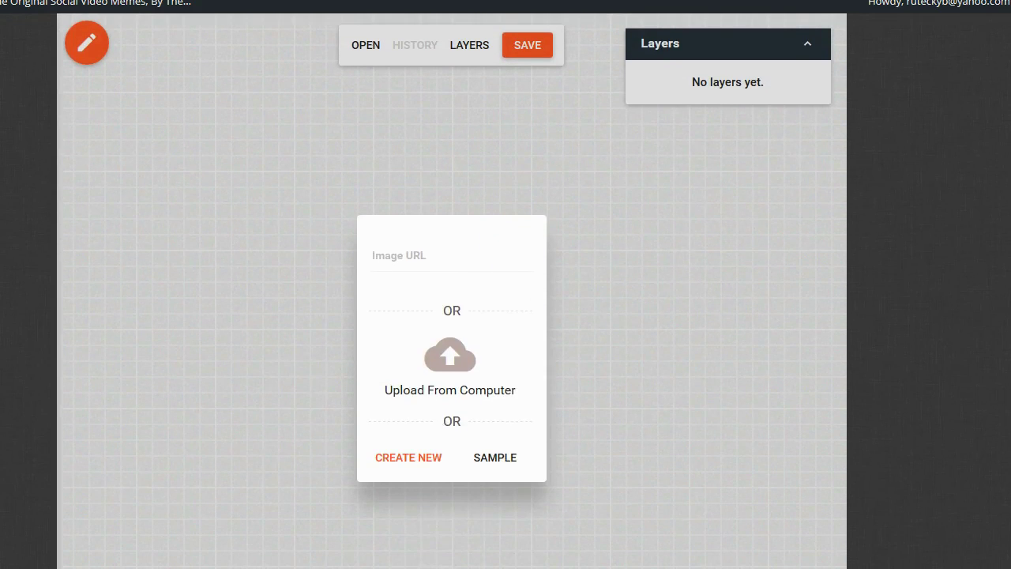
click(425, 462)
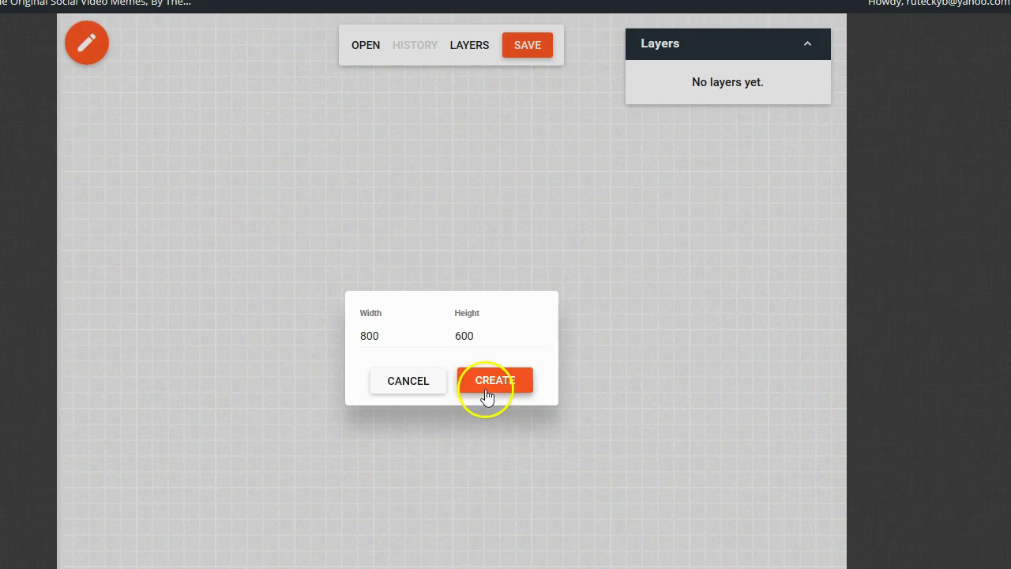
click(430, 389)
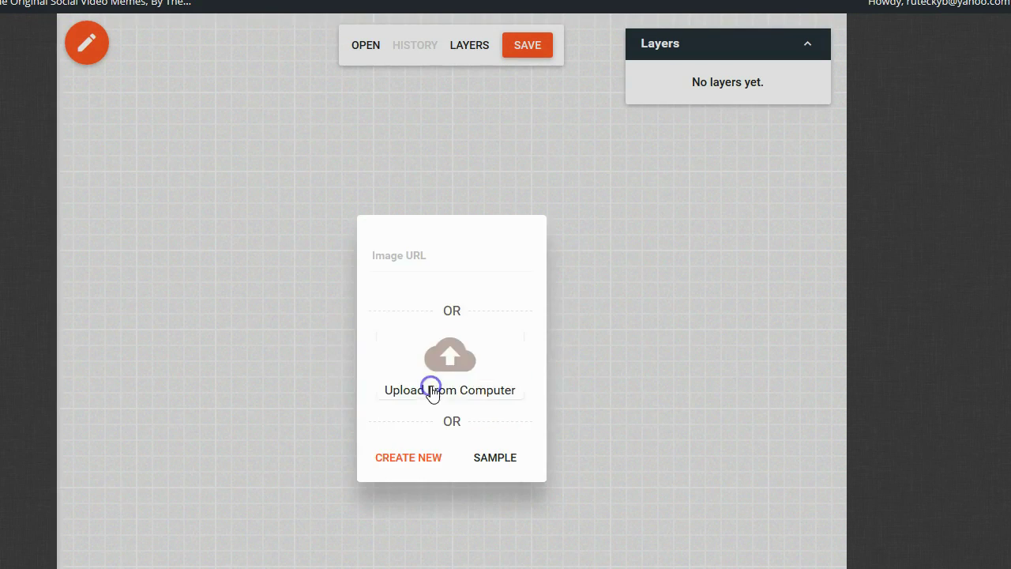
click(430, 391)
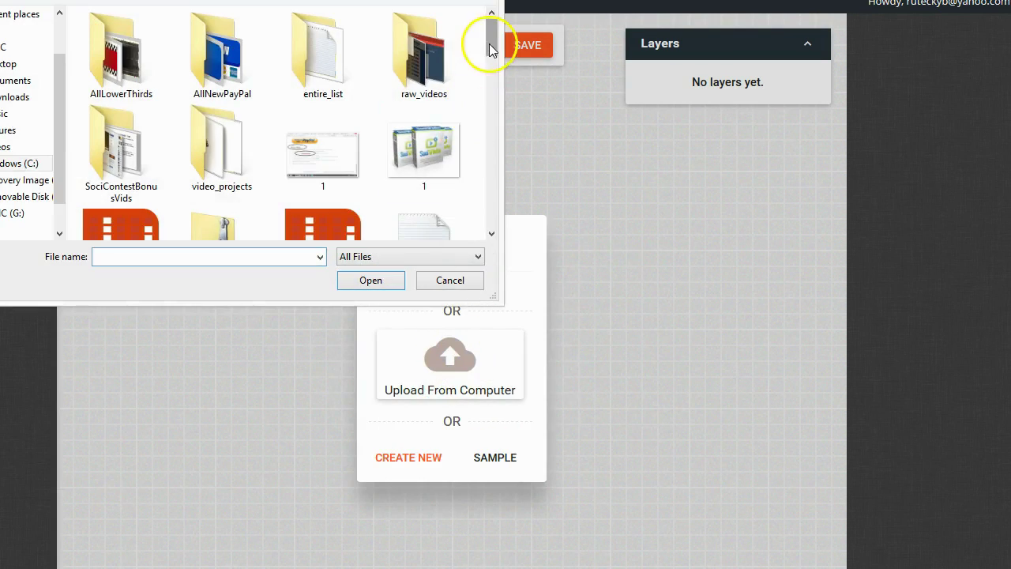
scroll(332, 47, down, 5)
click(323, 115)
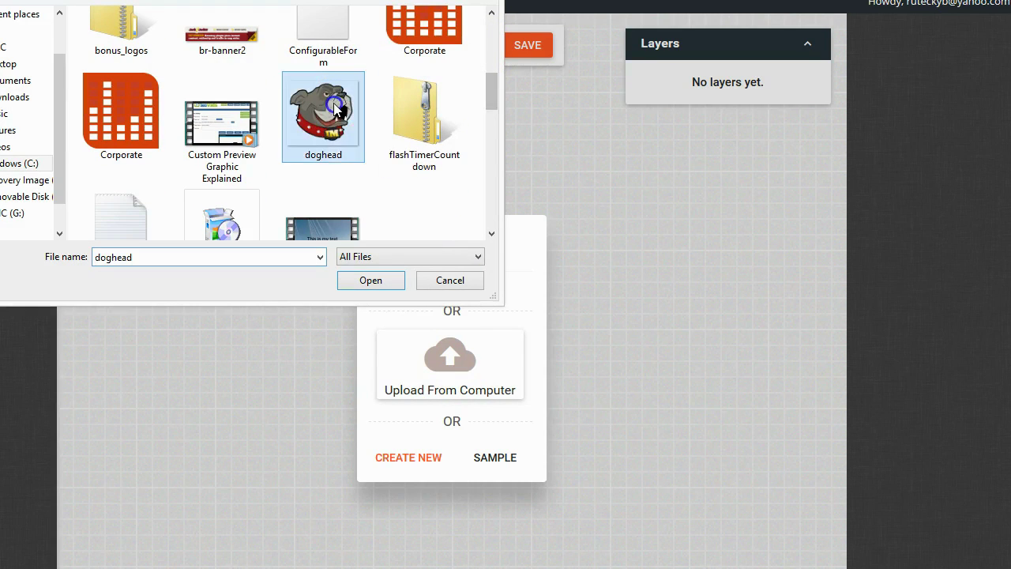
click(371, 281)
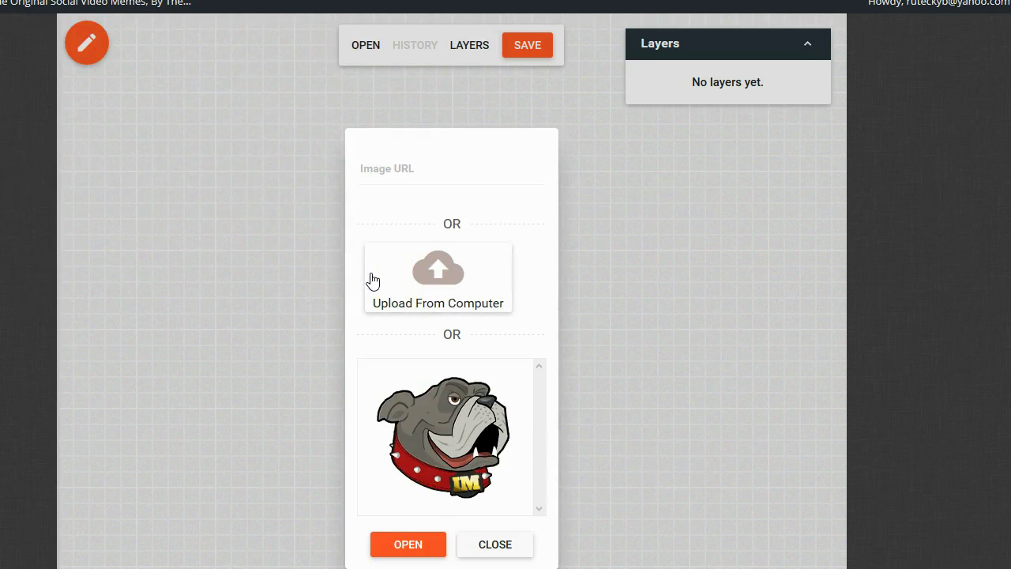
click(406, 544)
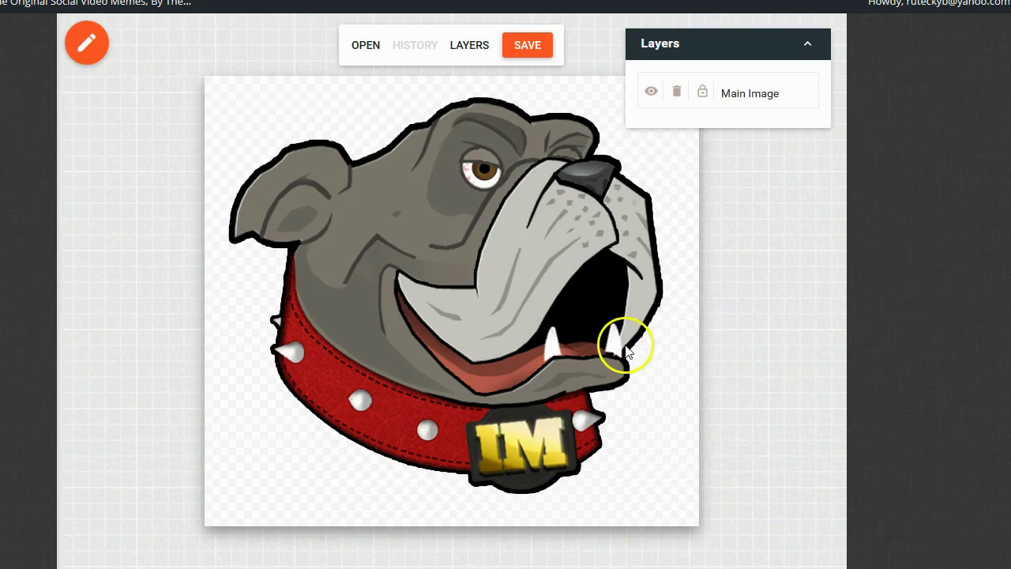
scroll(626, 351, up, 1)
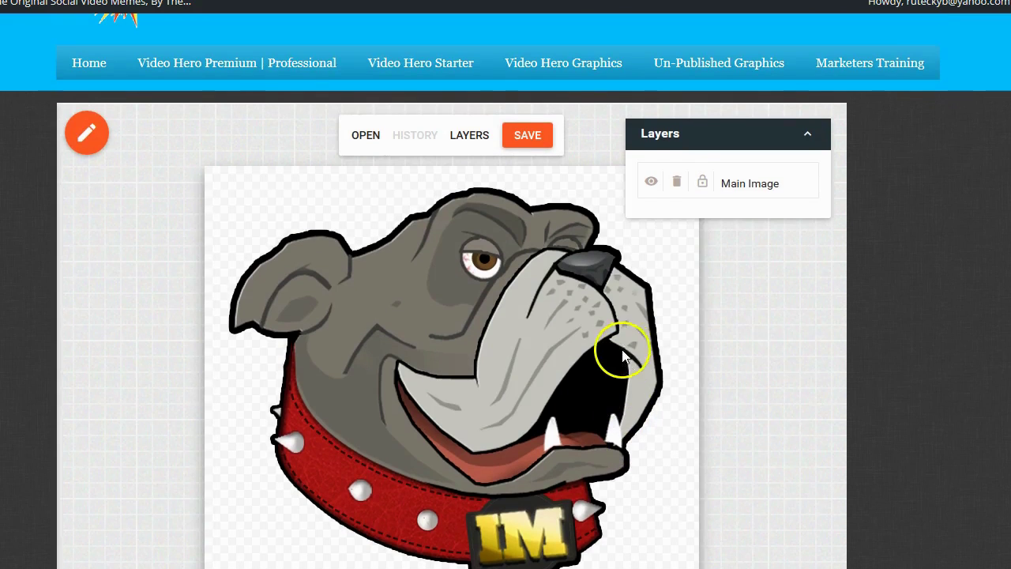
click(88, 133)
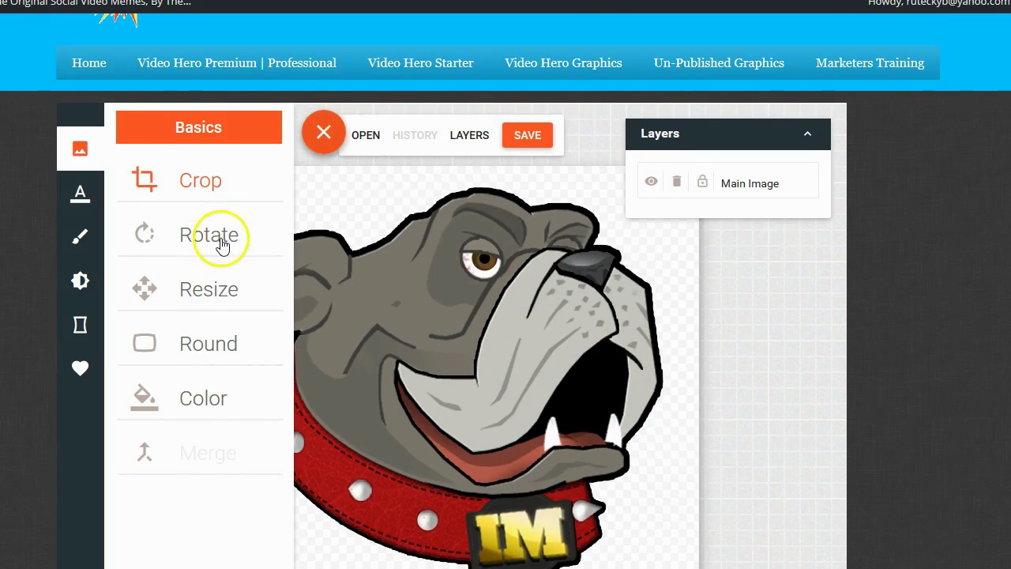
click(215, 405)
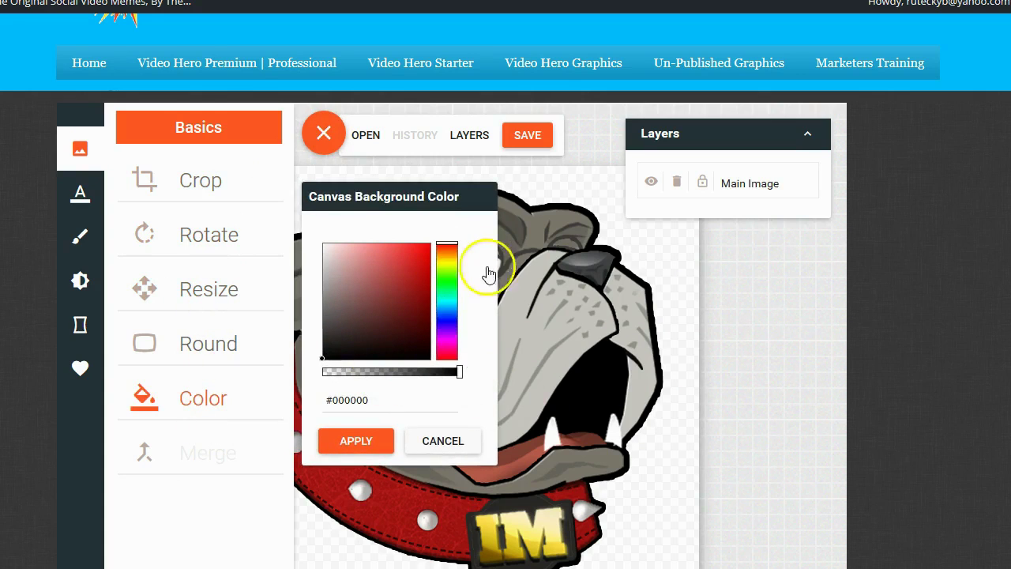
click(440, 442)
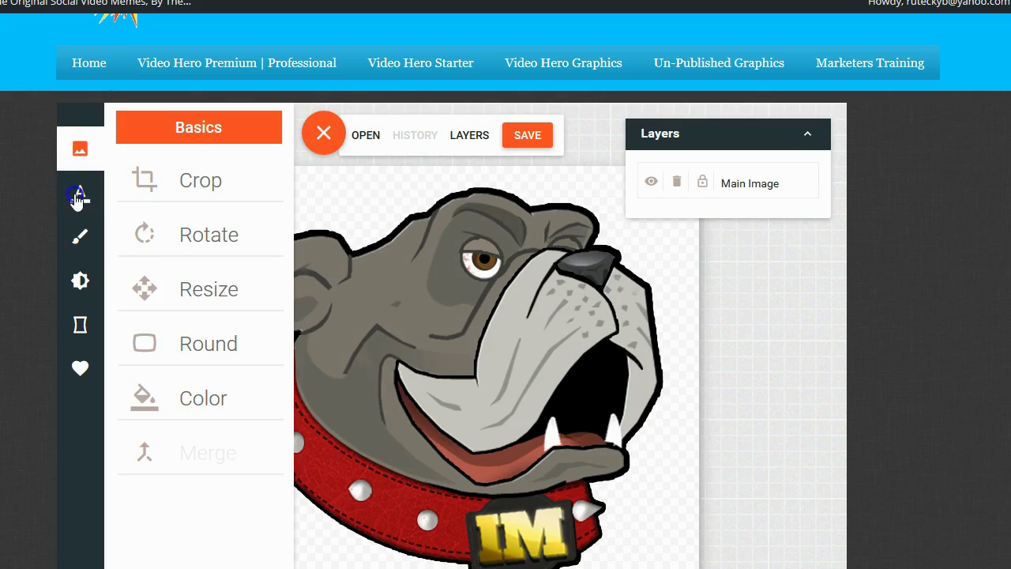
click(79, 193)
click(80, 241)
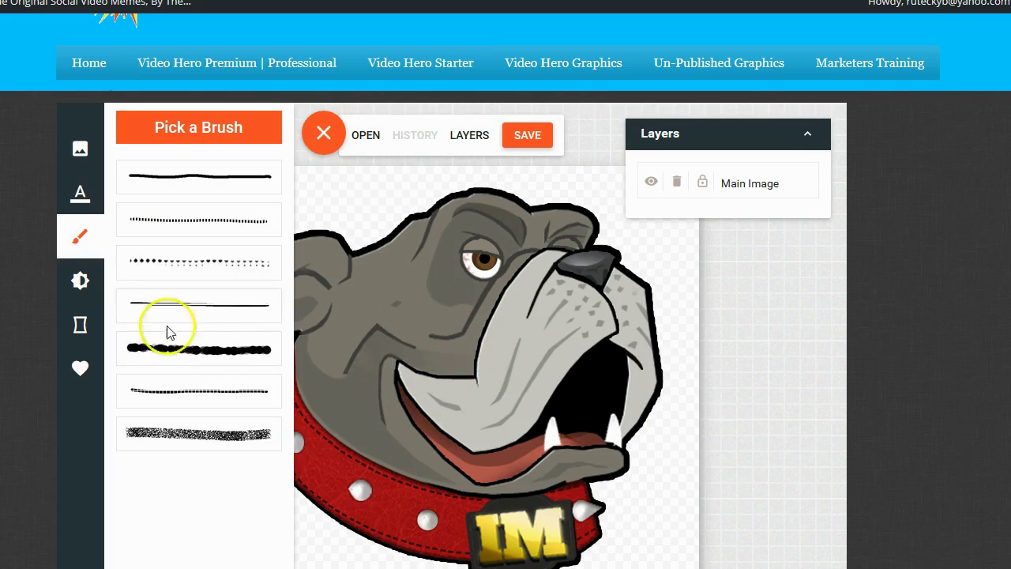
click(80, 282)
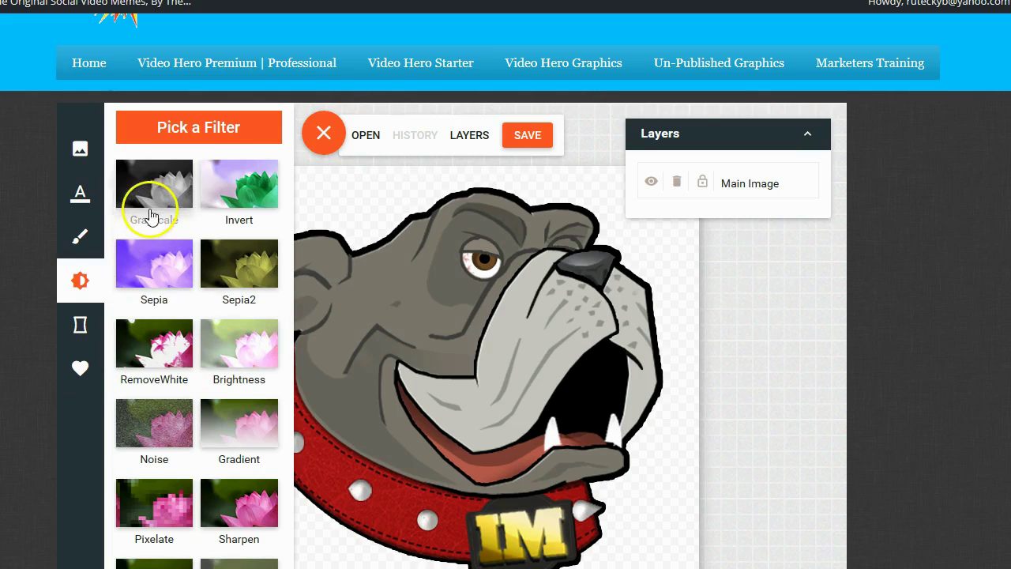
scroll(221, 347, down, 2)
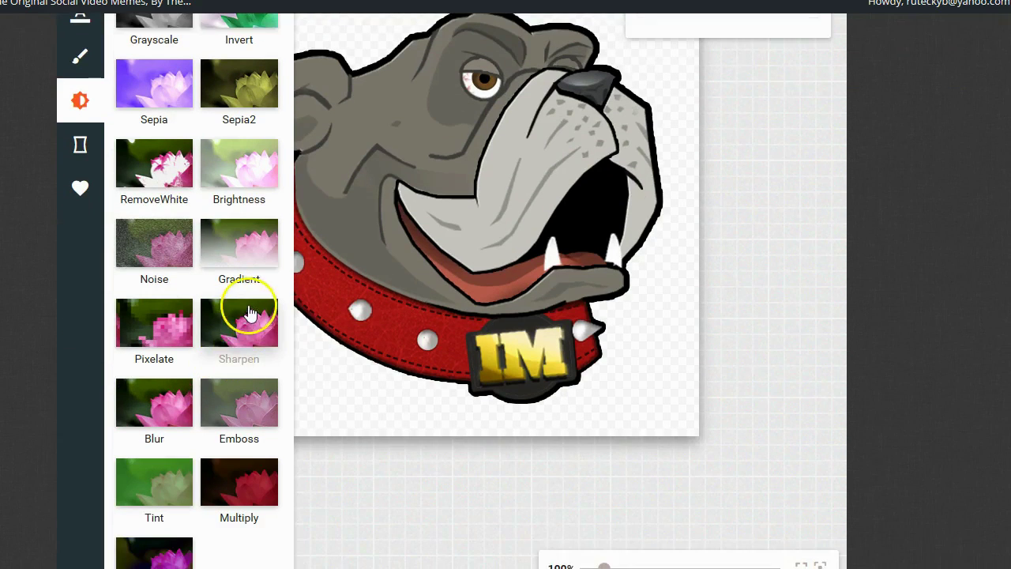
scroll(229, 316, up, 1)
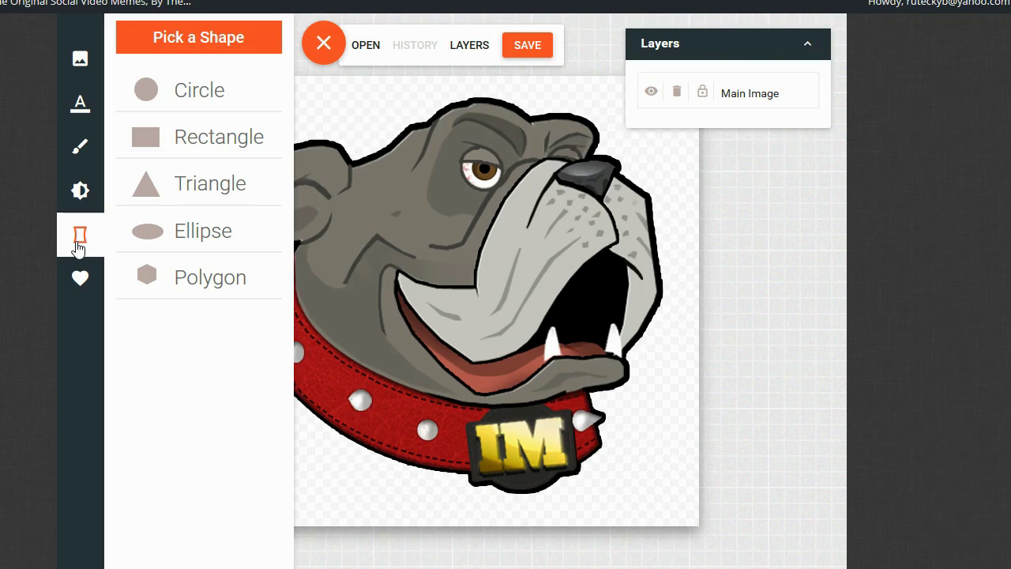
Close the editing tools and go to the 'Video Hero Premium | Professional' video studio page
click(326, 41)
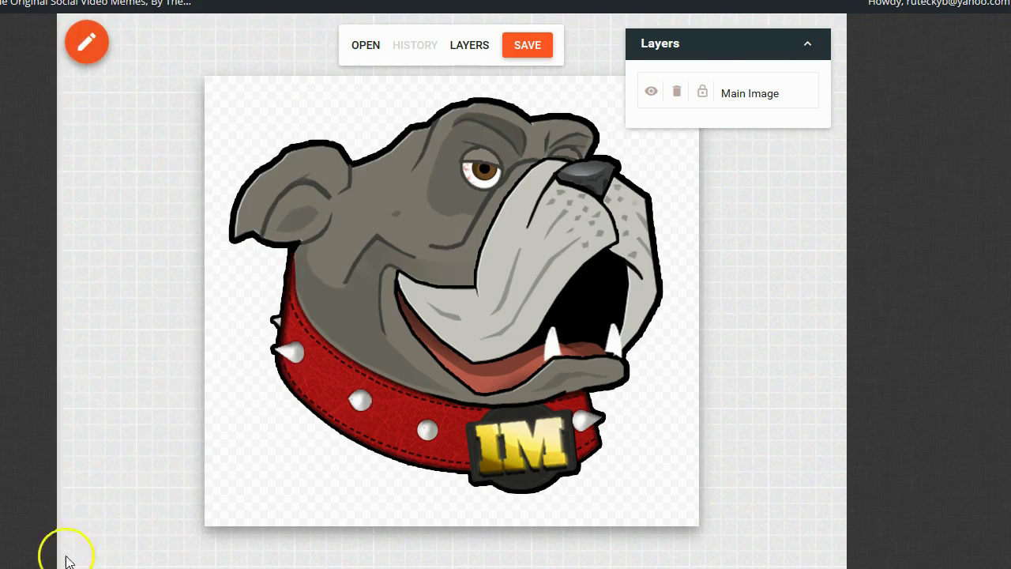
scroll(54, 563, up, 1)
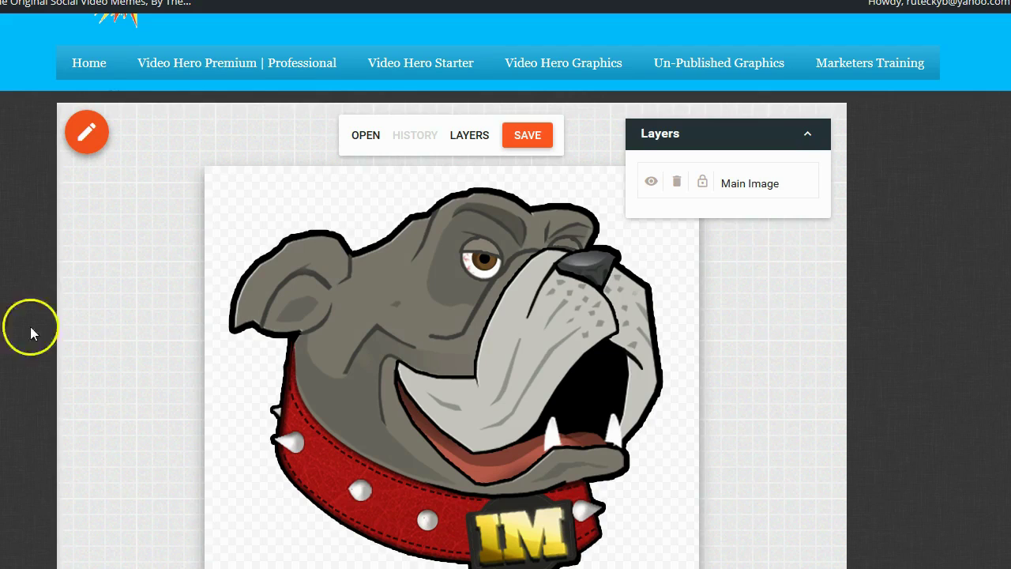
click(175, 63)
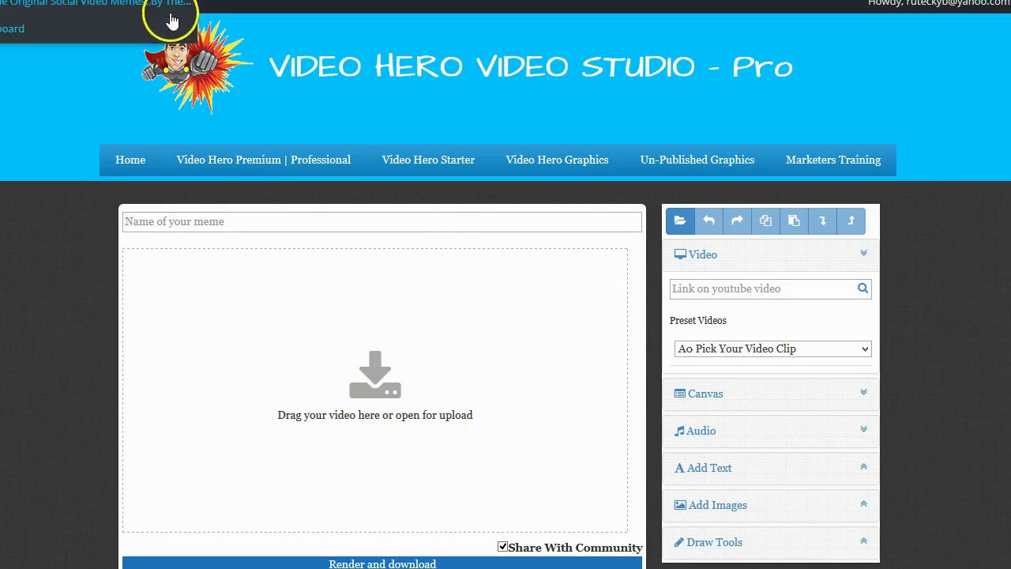
Scroll the Video Hero Pro sales page to the list of launch benefits
scroll(749, 314, down, 1)
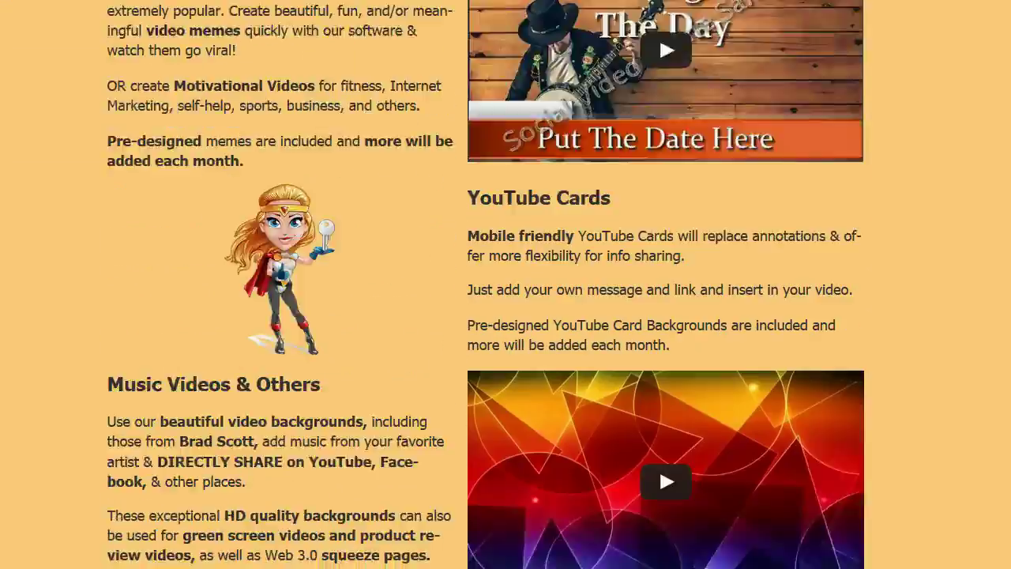
Scroll down to the Buy Now boxes priced $27.00, $57.00 and $37.00 monthly
scroll(505, 284, down, 13)
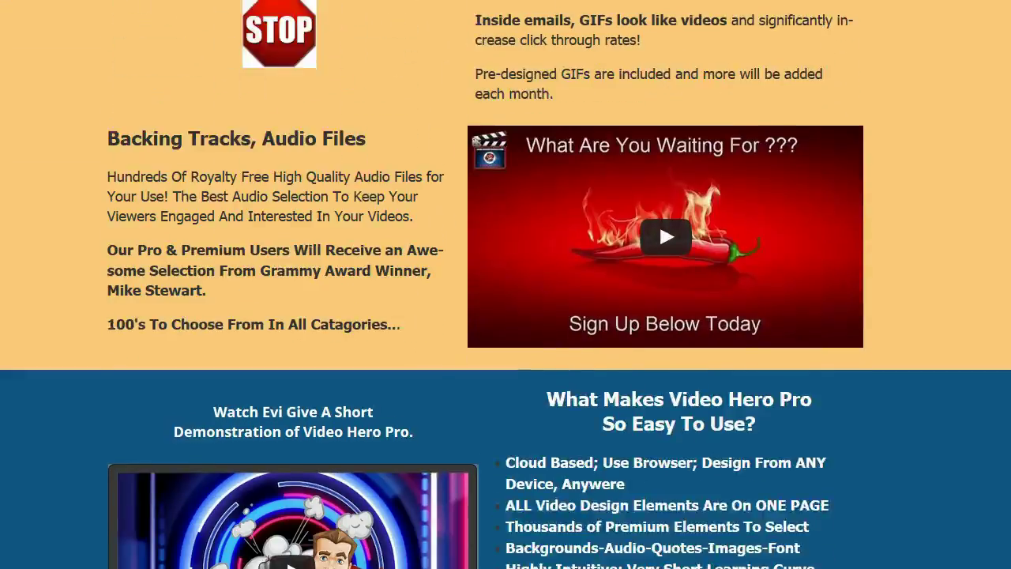
scroll(505, 284, down, 12)
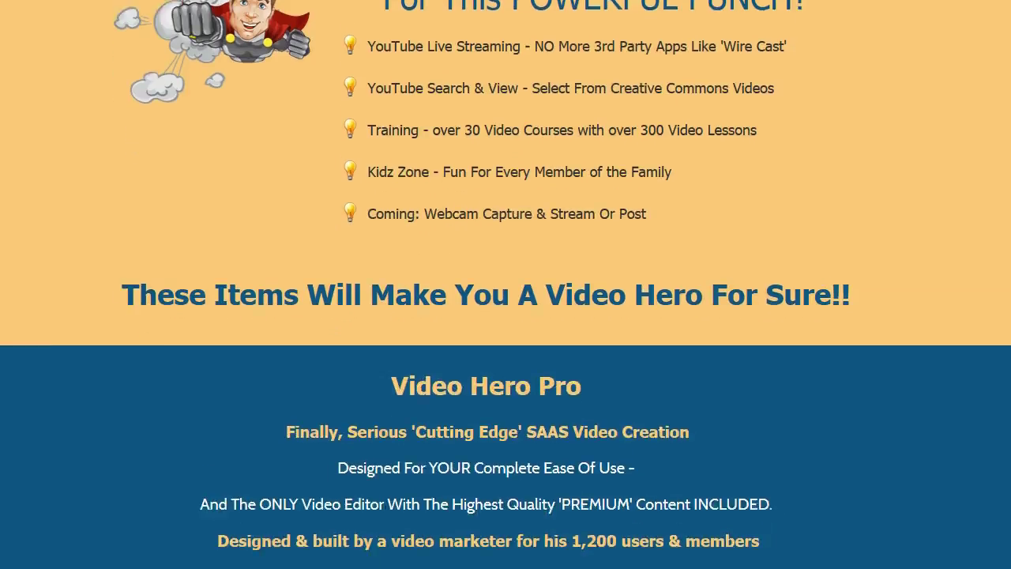
scroll(506, 284, down, 10)
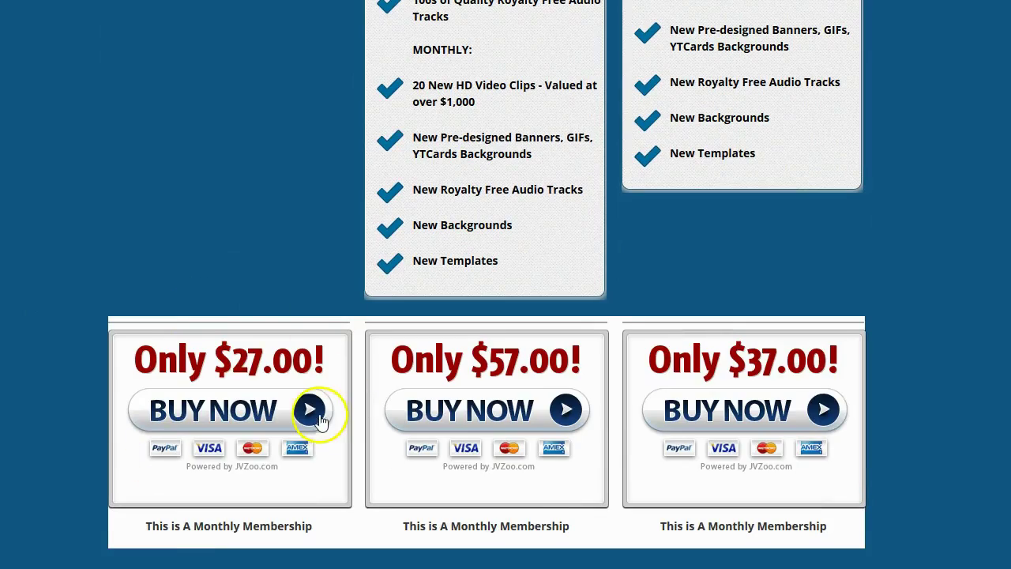
scroll(270, 361, up, 10)
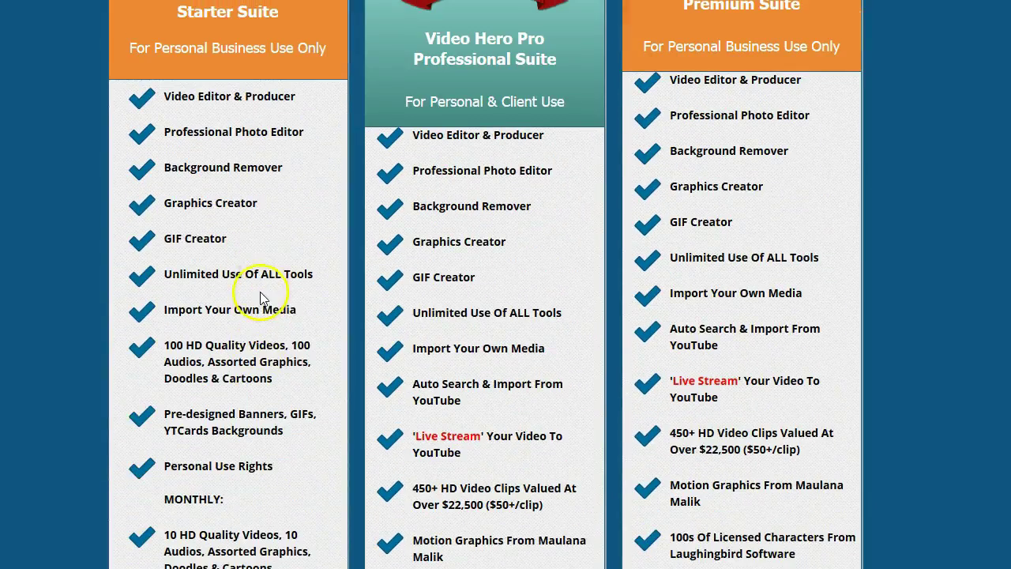
scroll(261, 292, down, 9)
scroll(261, 304, down, 3)
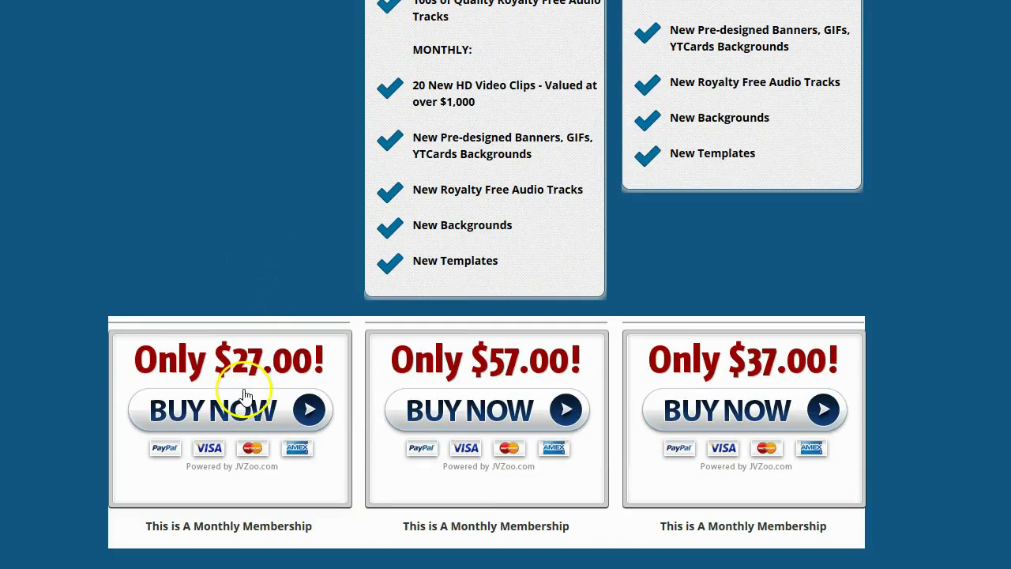
scroll(459, 313, up, 14)
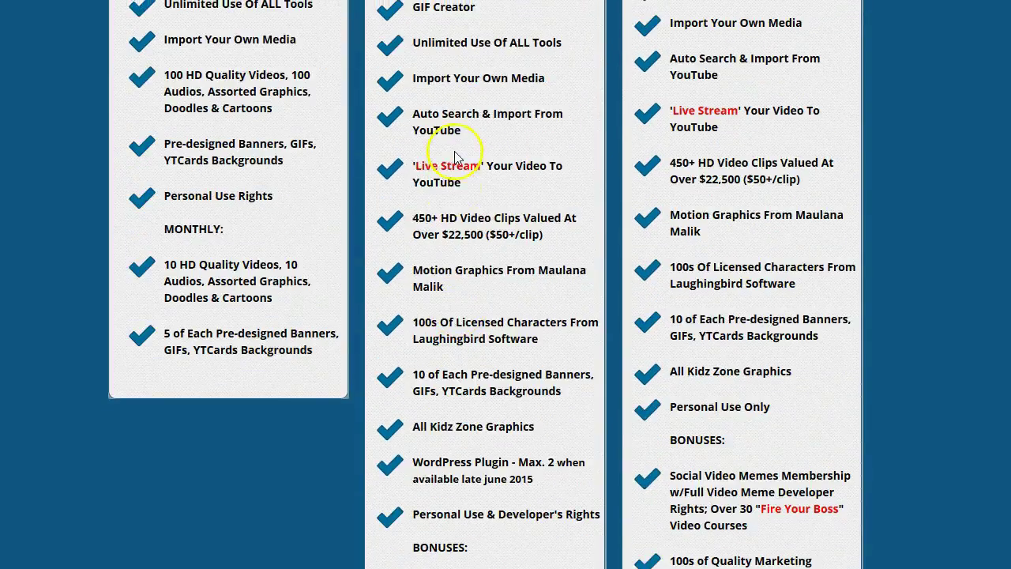
scroll(725, 221, down, 14)
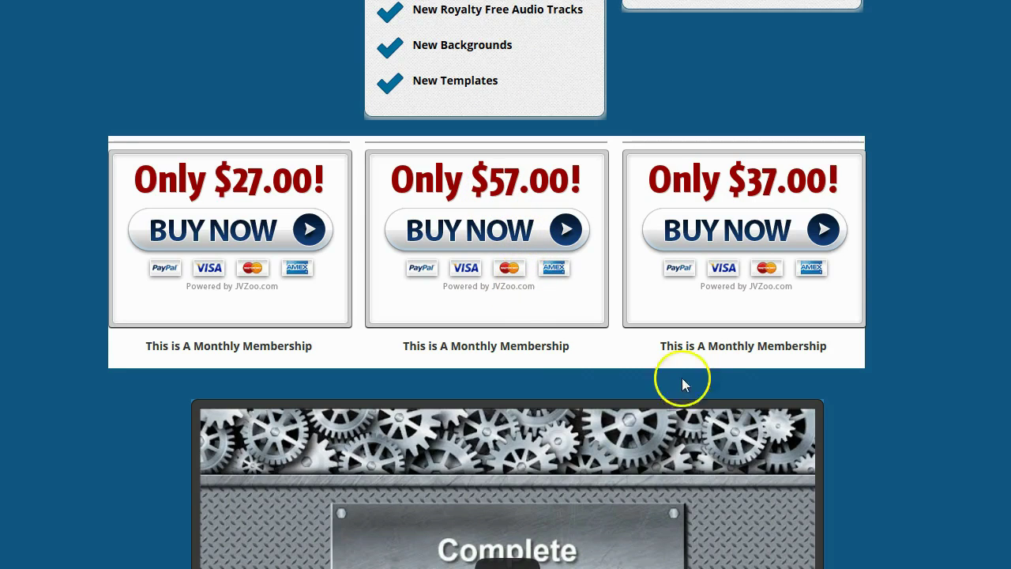
Highlight 'This is A Monthly Membership' under $57, then show the Starter, Professional and Premium Suite lists
drag(577, 361, 399, 351)
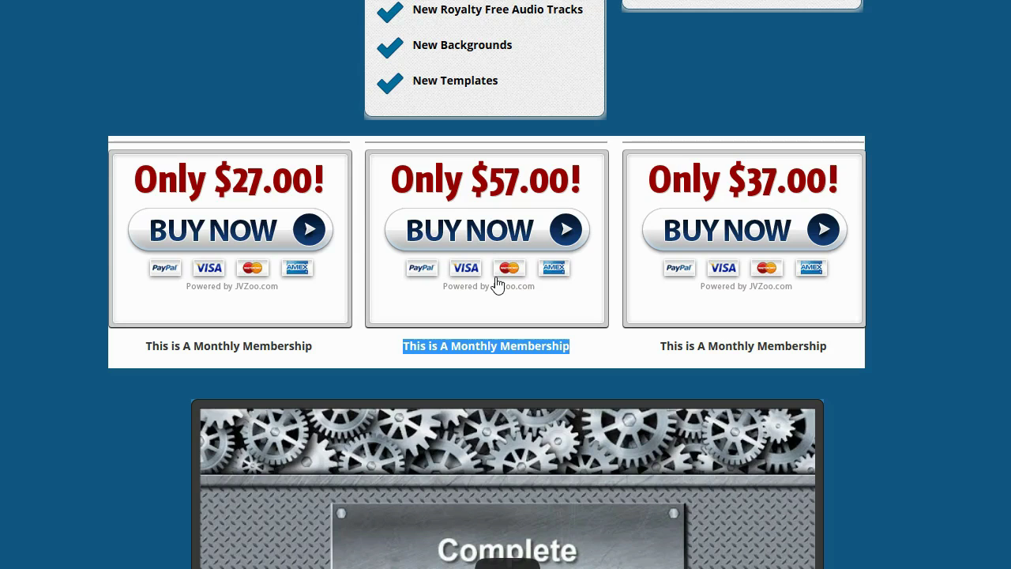
scroll(469, 176, up, 1)
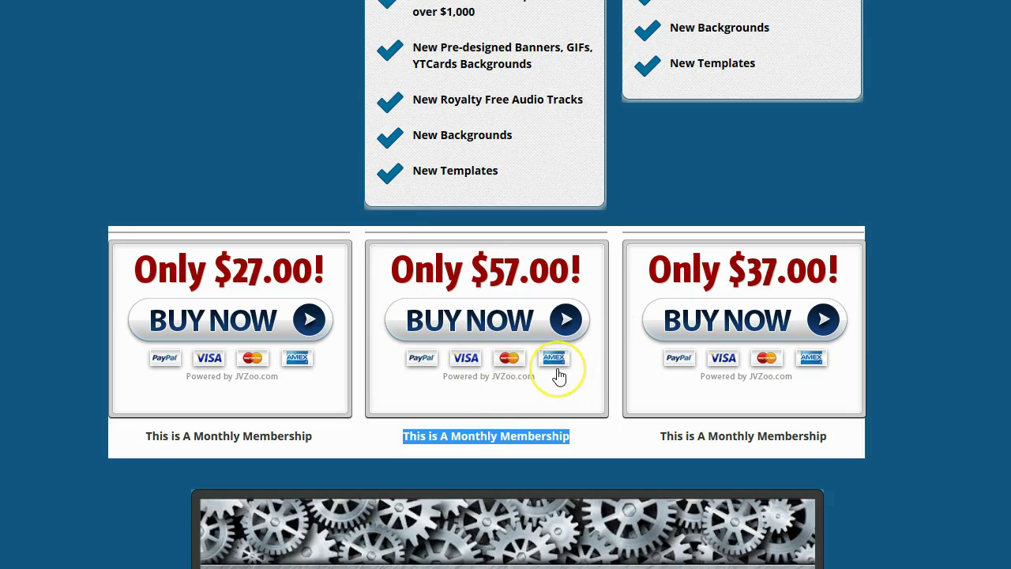
scroll(557, 375, up, 2)
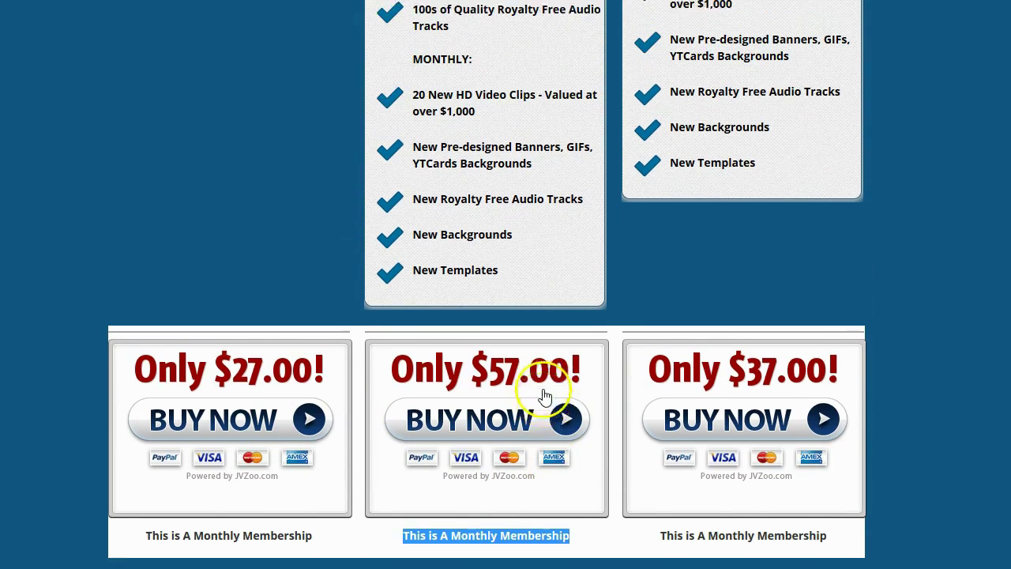
scroll(545, 395, up, 10)
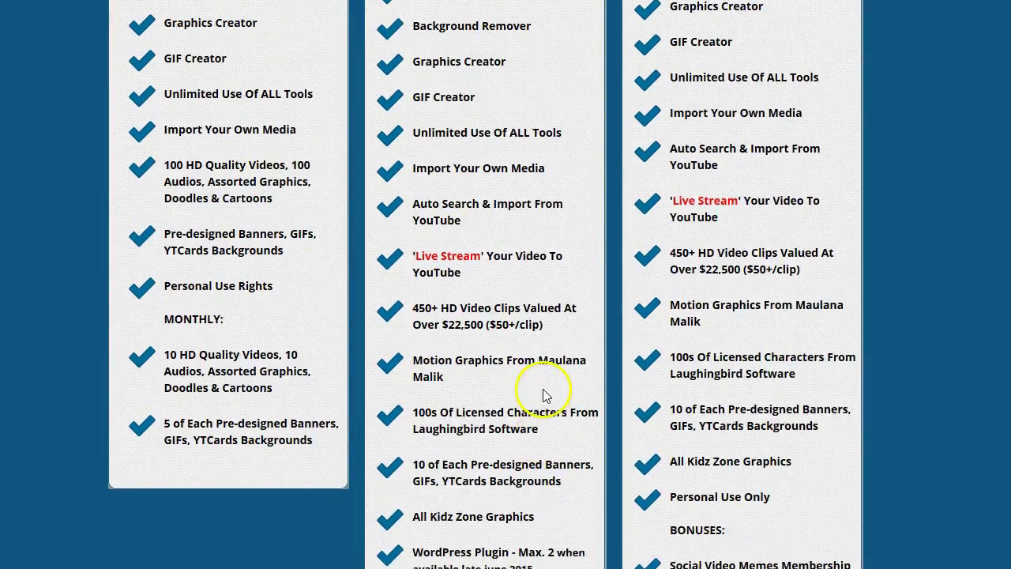
scroll(543, 395, up, 4)
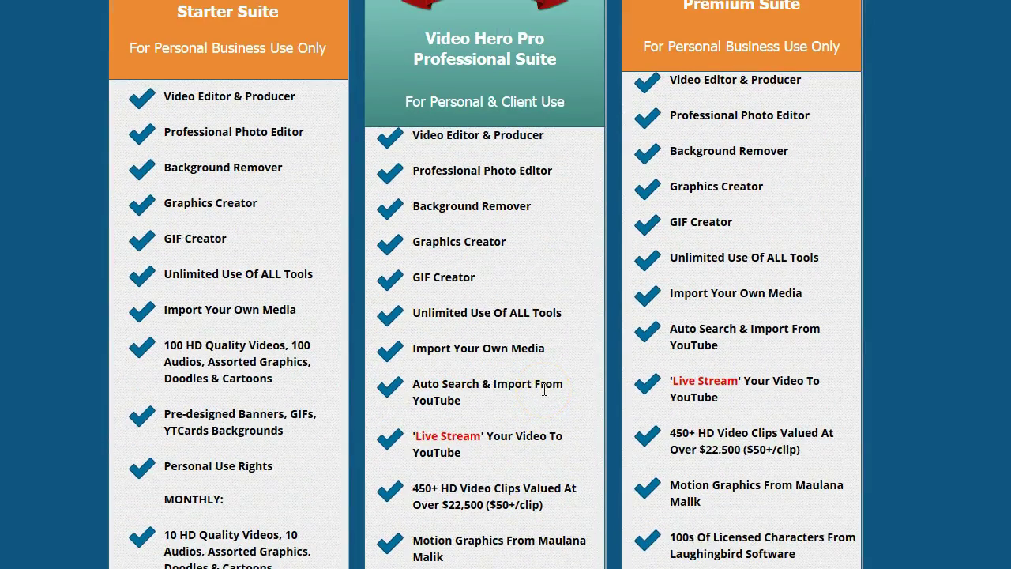